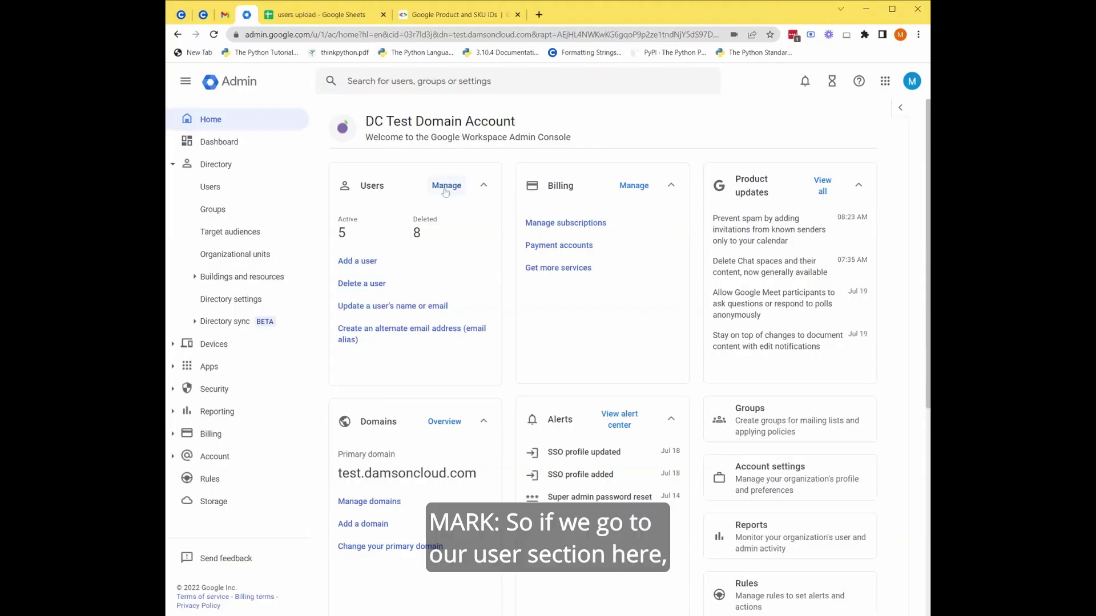
Step: Filter the Users list to the Service Accounts org unit under DC Test Domain Account and open Bulk update users
{"action": "left_click", "coordinate": [446, 186]}
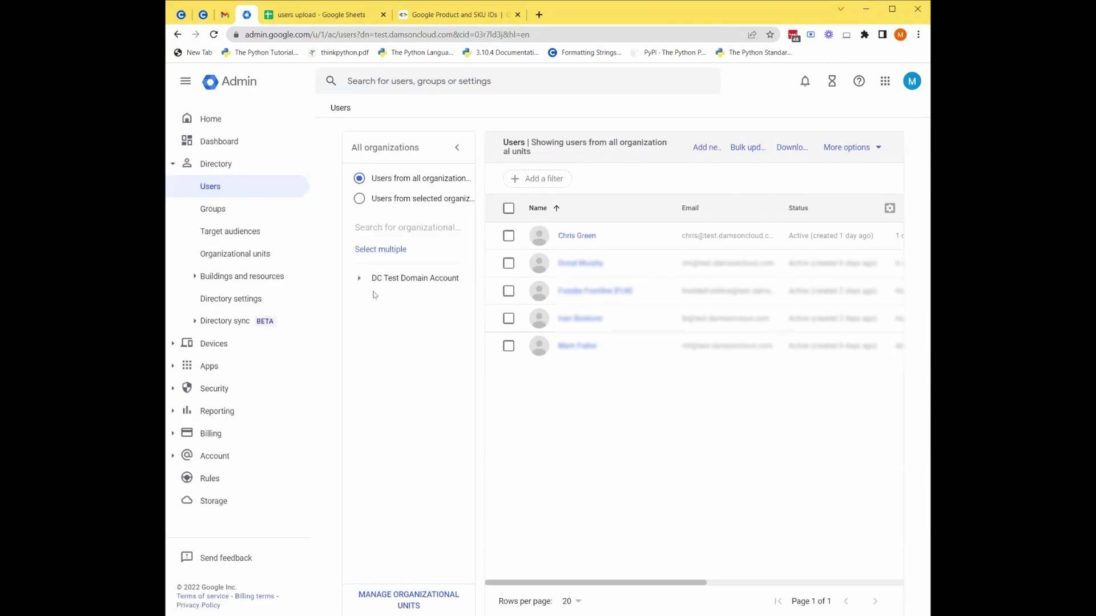
{"action": "left_click", "coordinate": [359, 278]}
{"action": "left_click", "coordinate": [418, 319]}
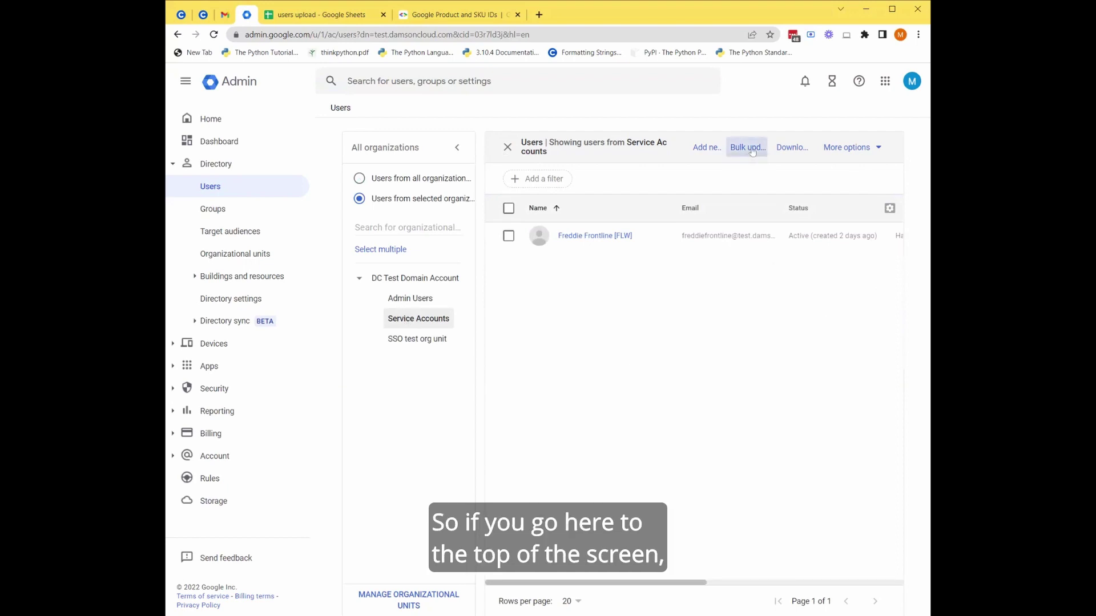
{"action": "left_click", "coordinate": [752, 150]}
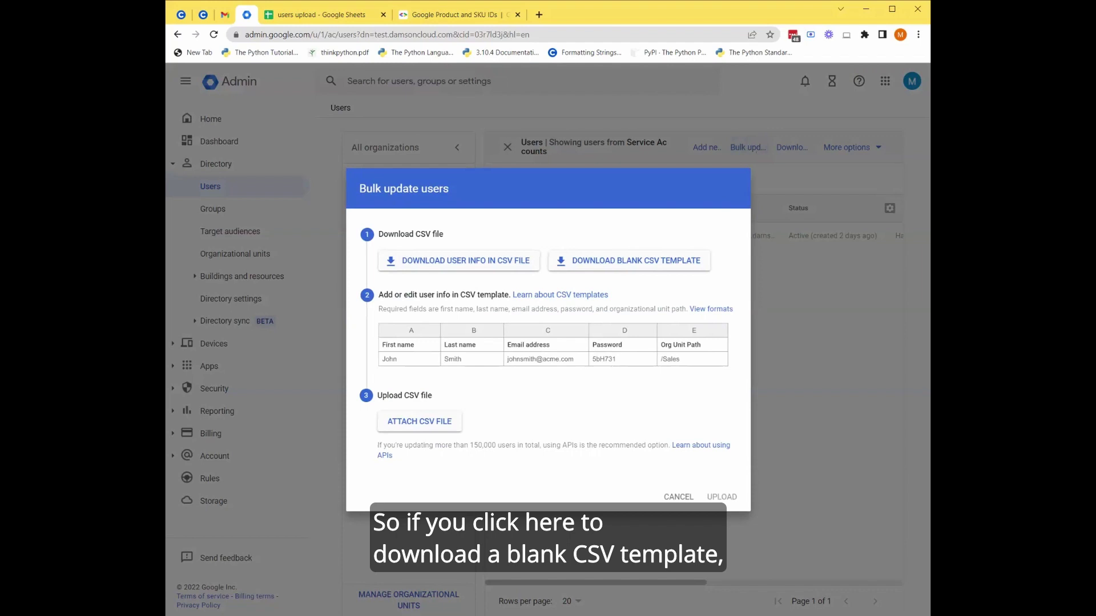
Step: Download the blank CSV template as users (2).csv and close the bulk update dialog
{"action": "left_click", "coordinate": [628, 260]}
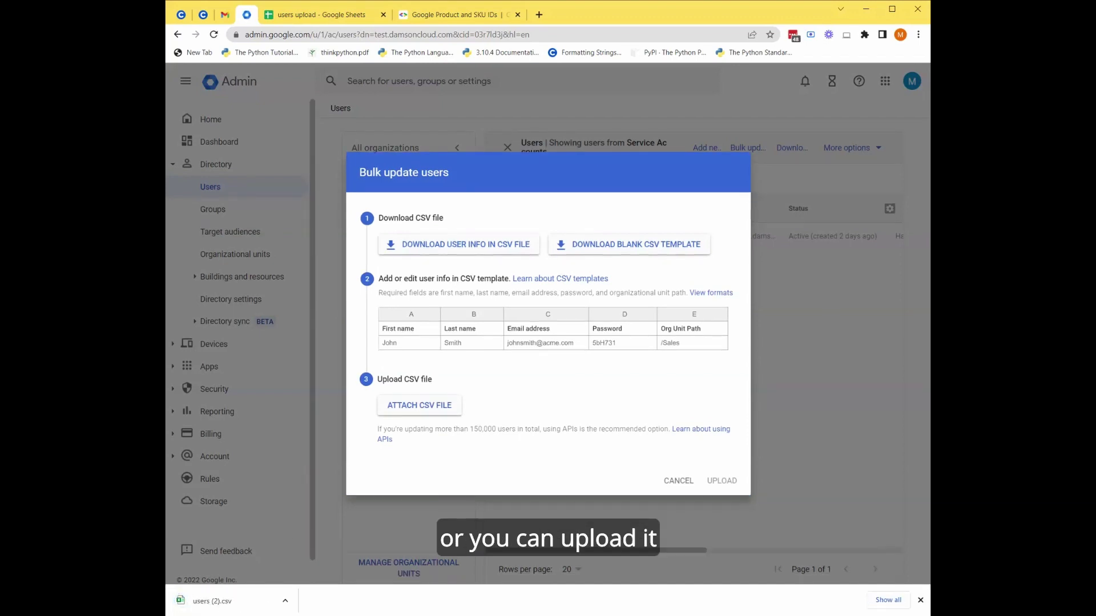
{"action": "left_click", "coordinate": [678, 481]}
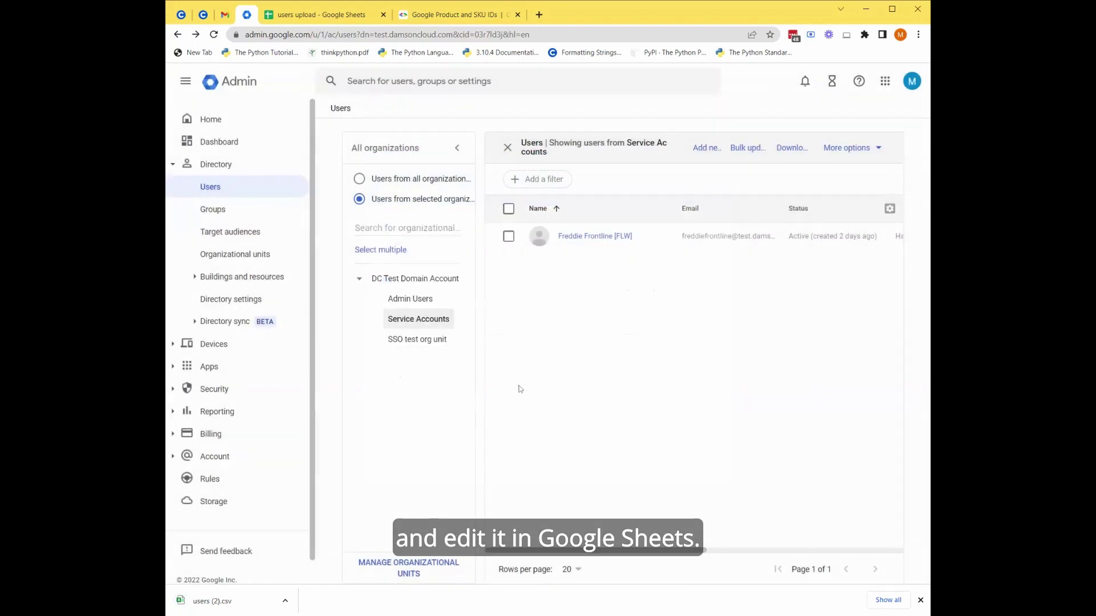
Step: In the users upload sheet, review the First Name, Last Name, Email Address, Password and Org Unit Path headers and the /Service Accounts paths in F2–F3
{"action": "left_click", "coordinate": [320, 17]}
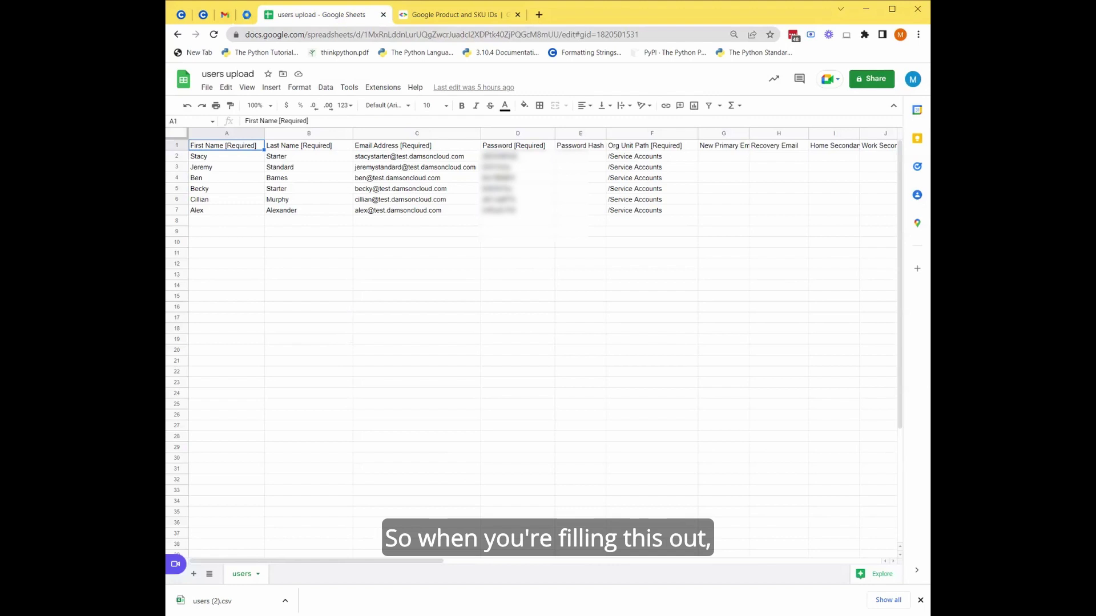
{"action": "left_click", "coordinate": [309, 147]}
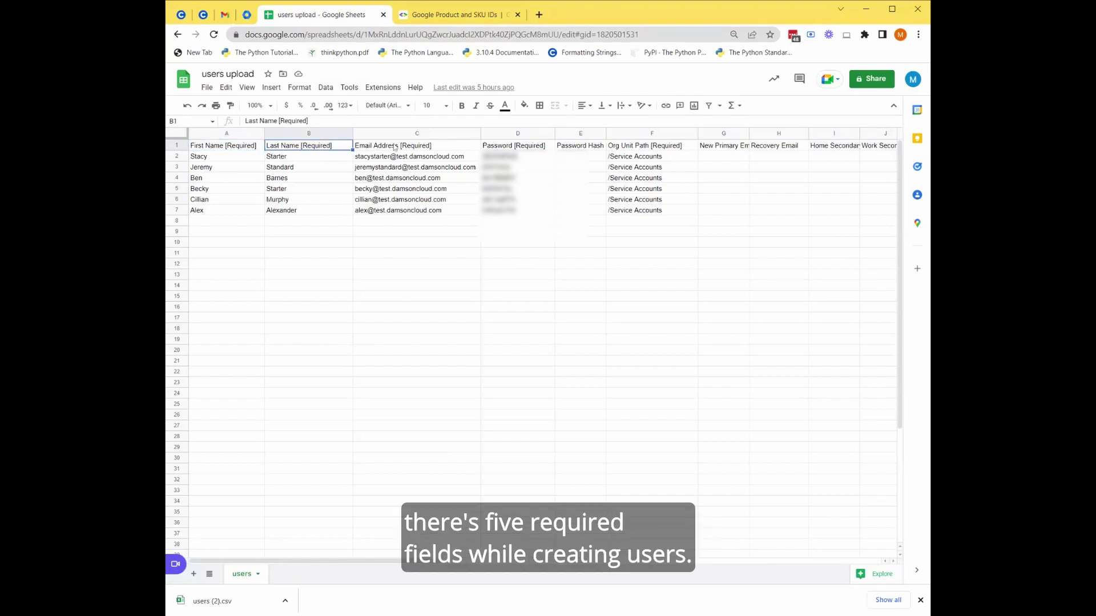
{"action": "left_click", "coordinate": [416, 147]}
{"action": "key", "text": "Right"}
{"action": "key", "text": "Right"}
{"action": "key", "text": "Right"}
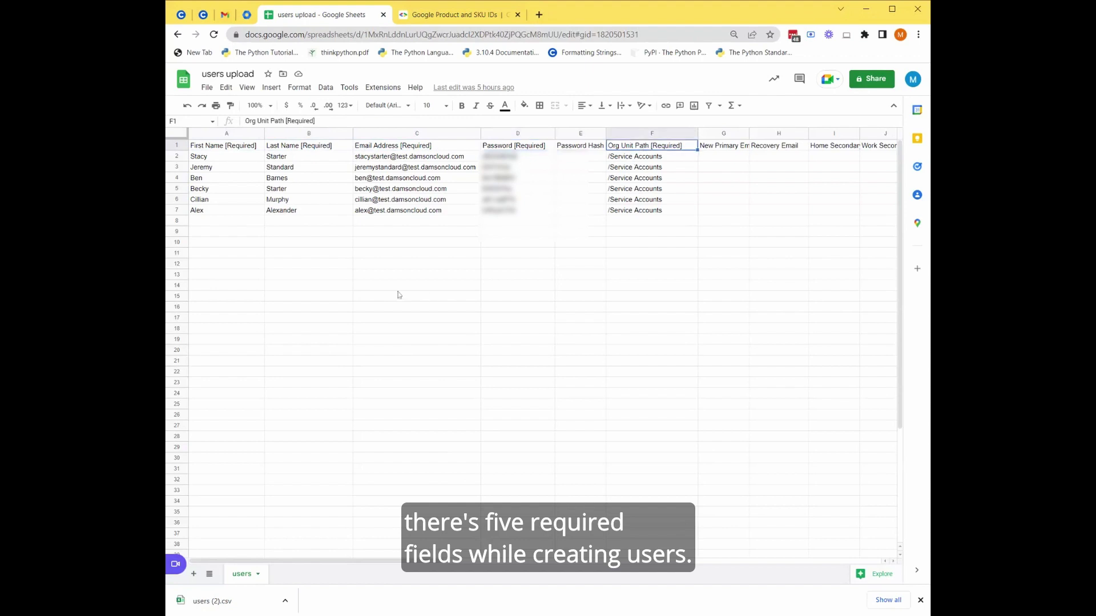
{"action": "left_click", "coordinate": [234, 147]}
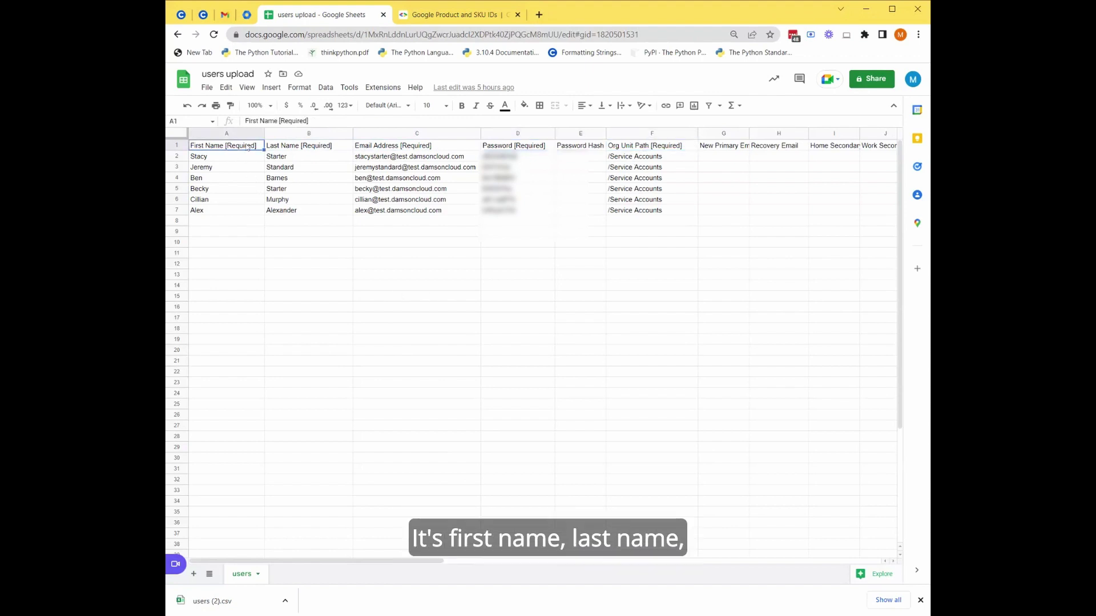
{"action": "left_click", "coordinate": [304, 149]}
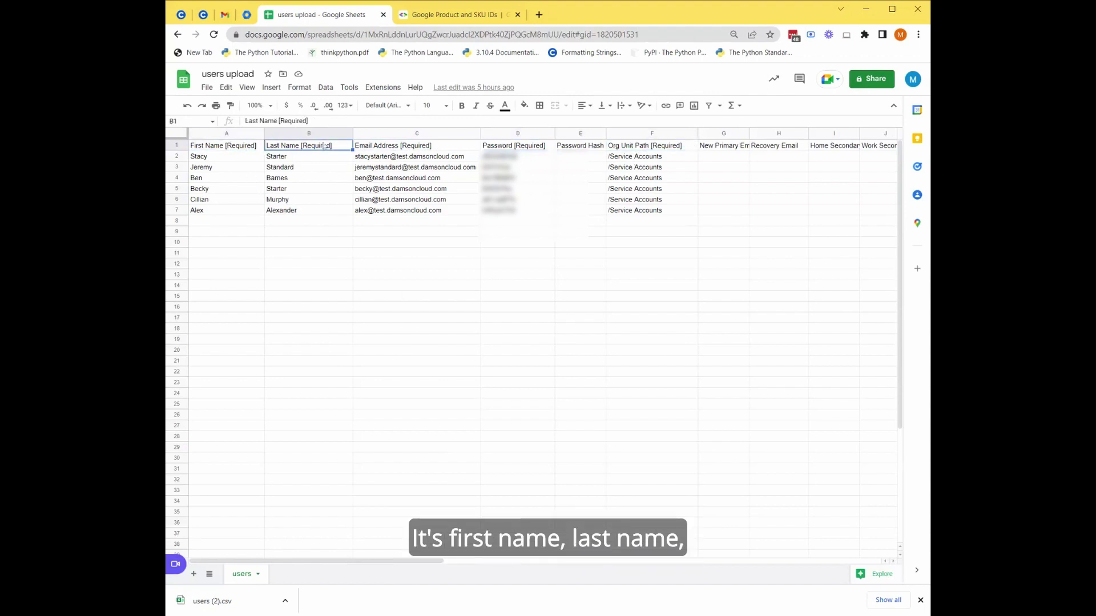
{"action": "left_click", "coordinate": [407, 147]}
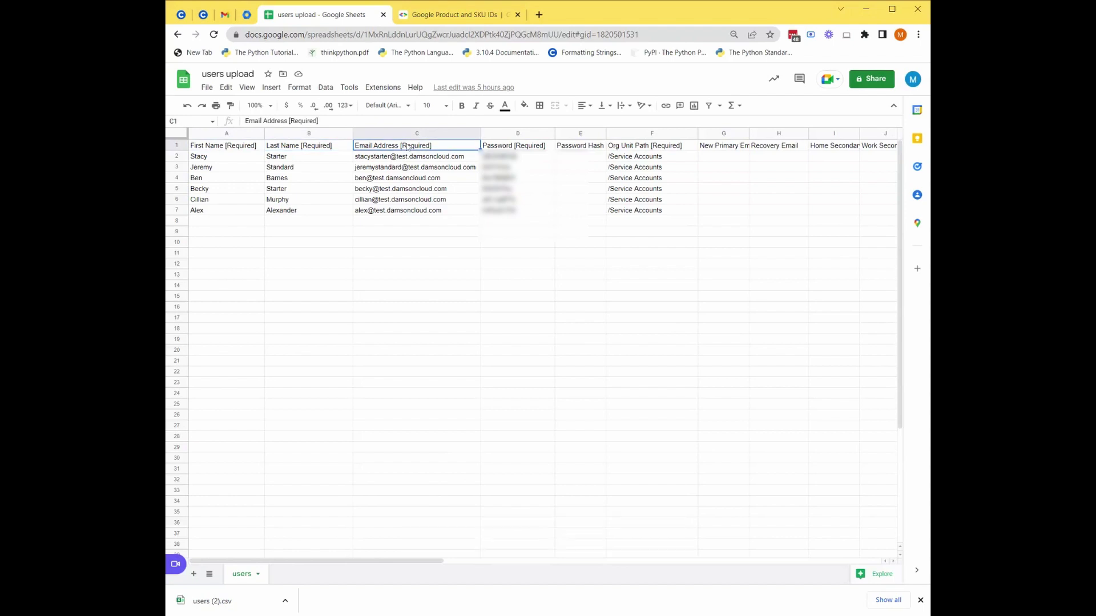
{"action": "left_click", "coordinate": [519, 146]}
{"action": "left_click", "coordinate": [647, 147]}
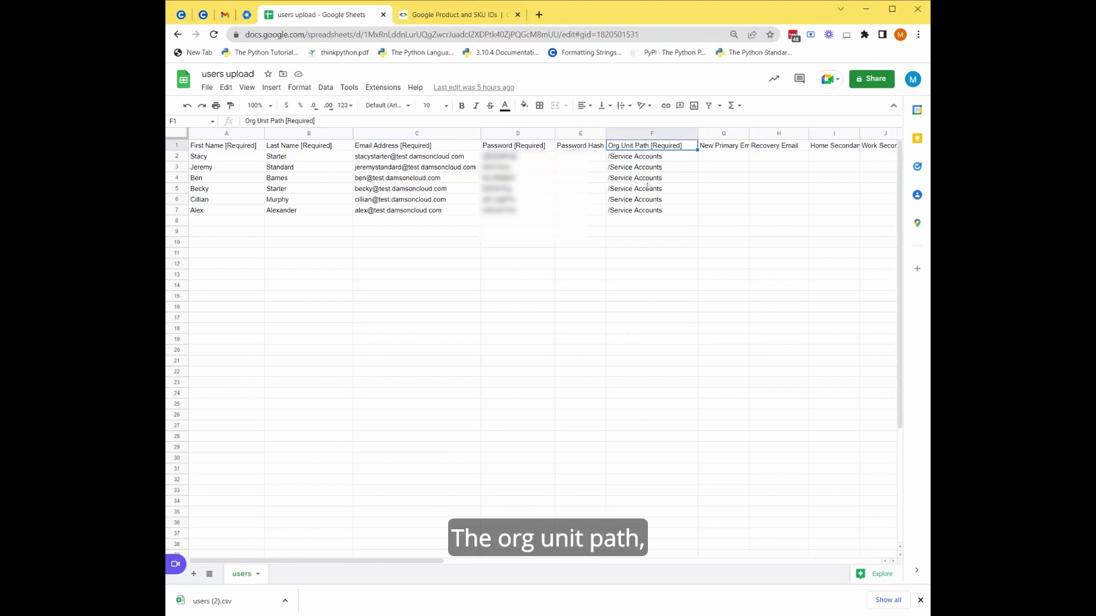
{"action": "left_click", "coordinate": [638, 158]}
{"action": "left_click", "coordinate": [638, 169]}
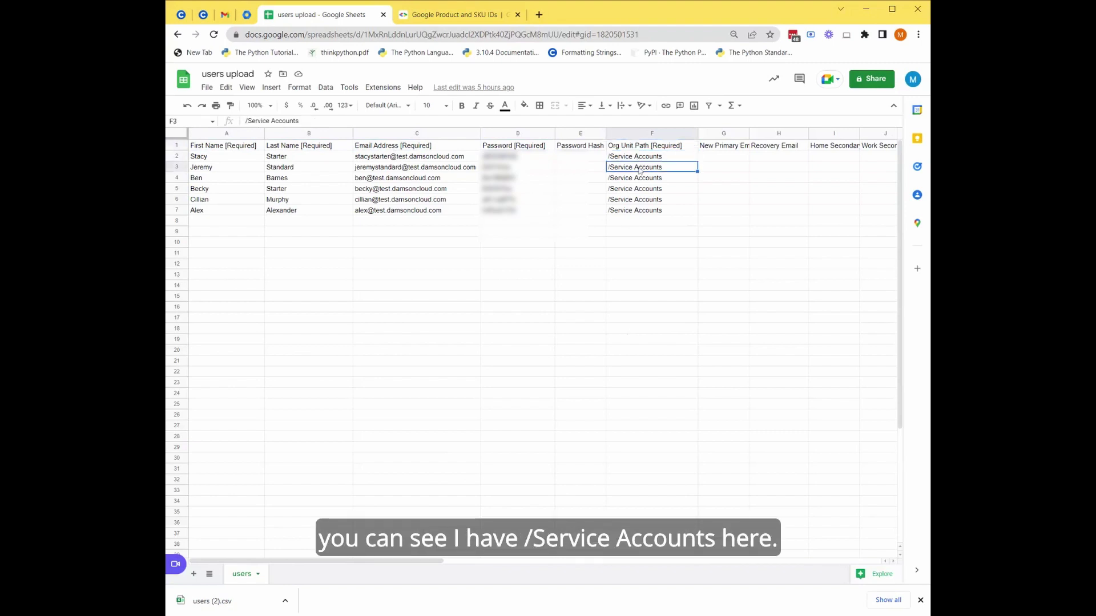
Step: Check that Service Accounts sits under DC Test Domain Account, then go back to the users upload sheet
{"action": "left_click", "coordinate": [251, 16]}
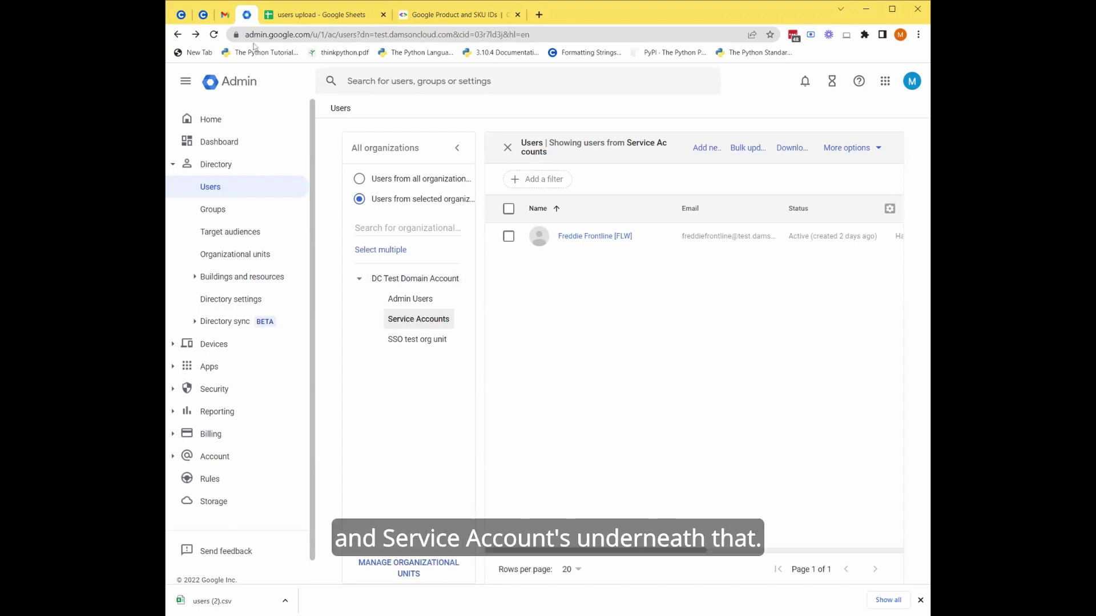
{"action": "left_click", "coordinate": [284, 14]}
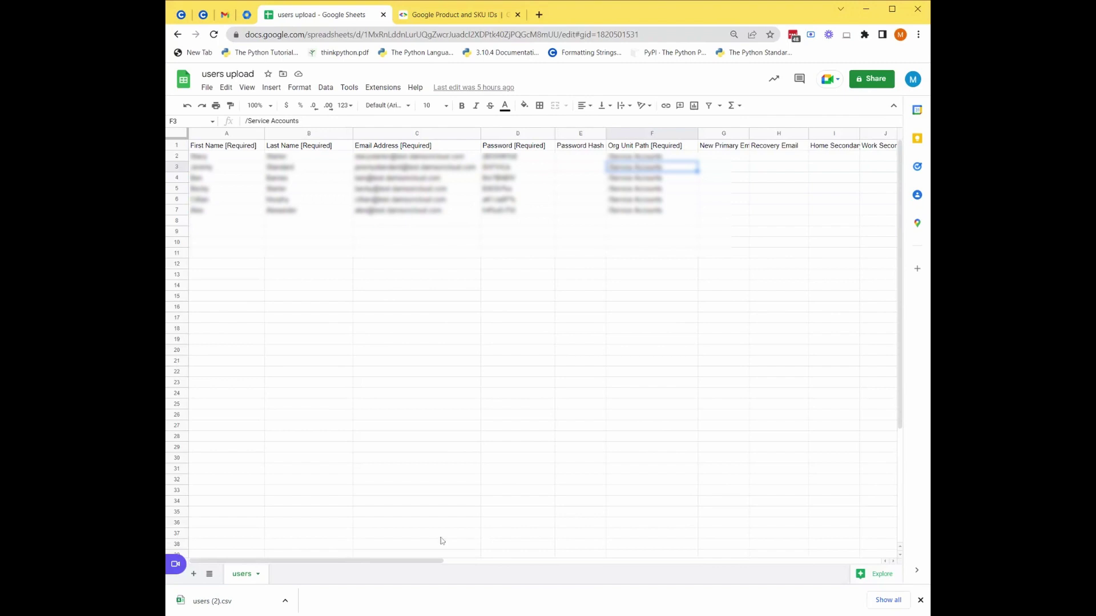
{"action": "left_click_drag", "start_coordinate": [421, 565], "coordinate": [581, 562]}
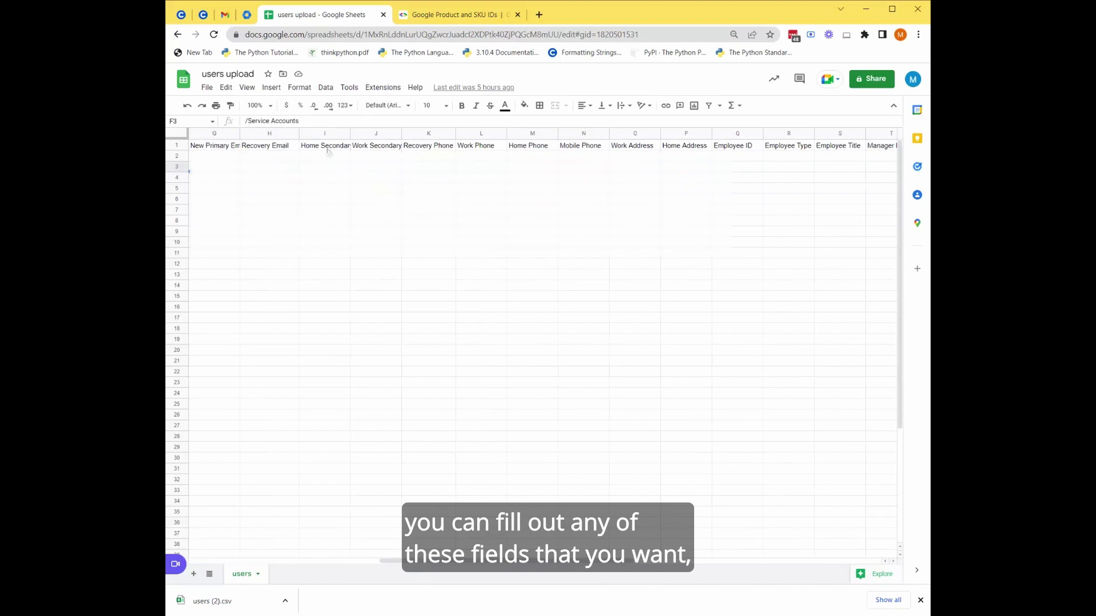
{"action": "left_click", "coordinate": [329, 154]}
{"action": "left_click", "coordinate": [368, 160]}
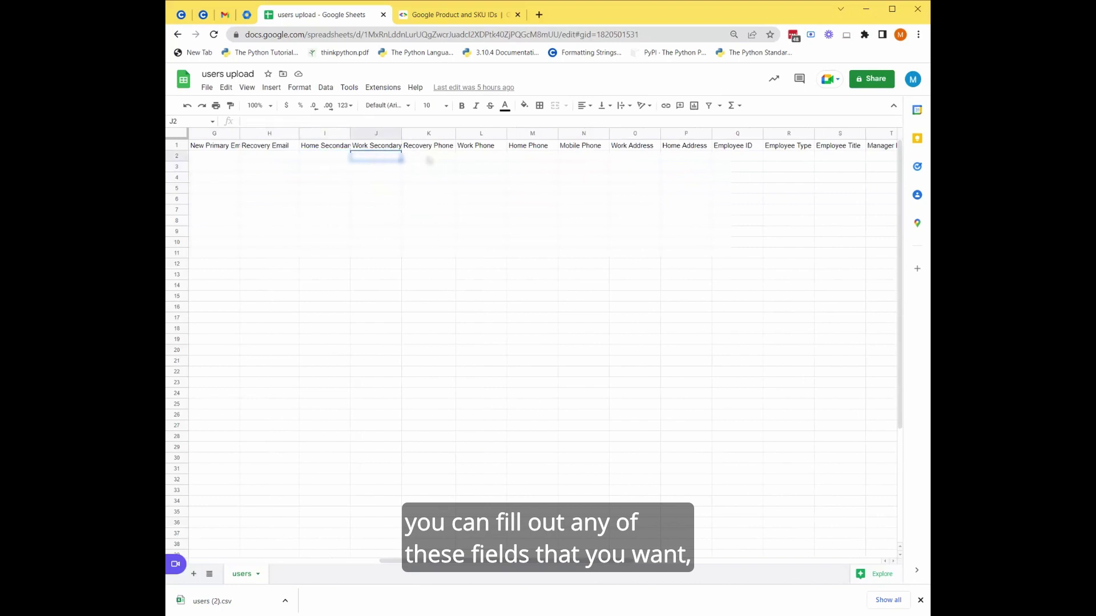
{"action": "left_click", "coordinate": [342, 148]}
{"action": "left_click", "coordinate": [263, 147]}
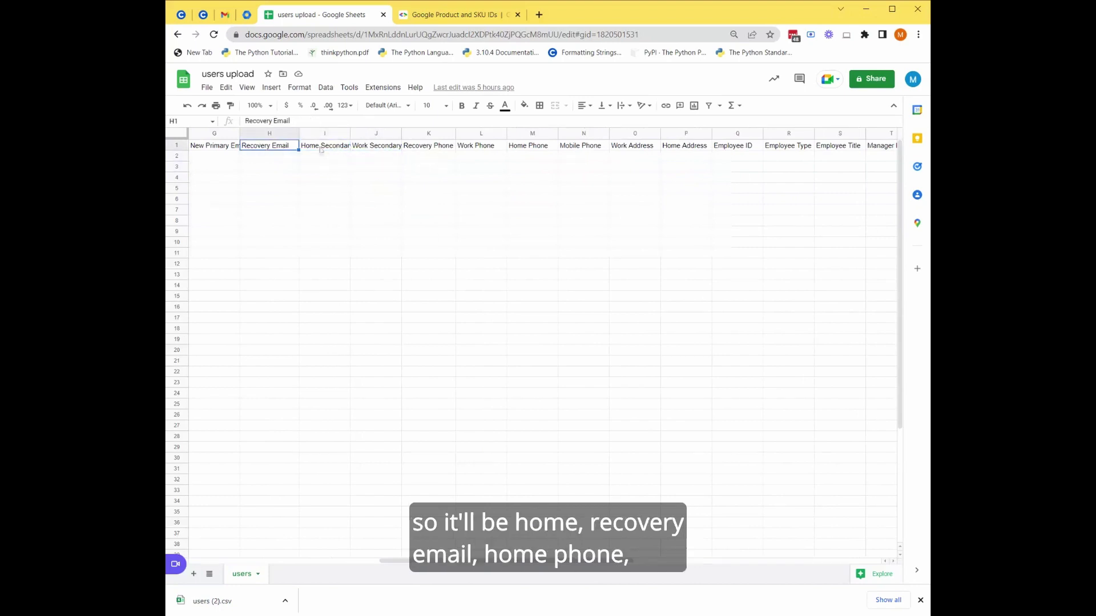
{"action": "left_click", "coordinate": [522, 147]}
{"action": "left_click", "coordinate": [578, 147]}
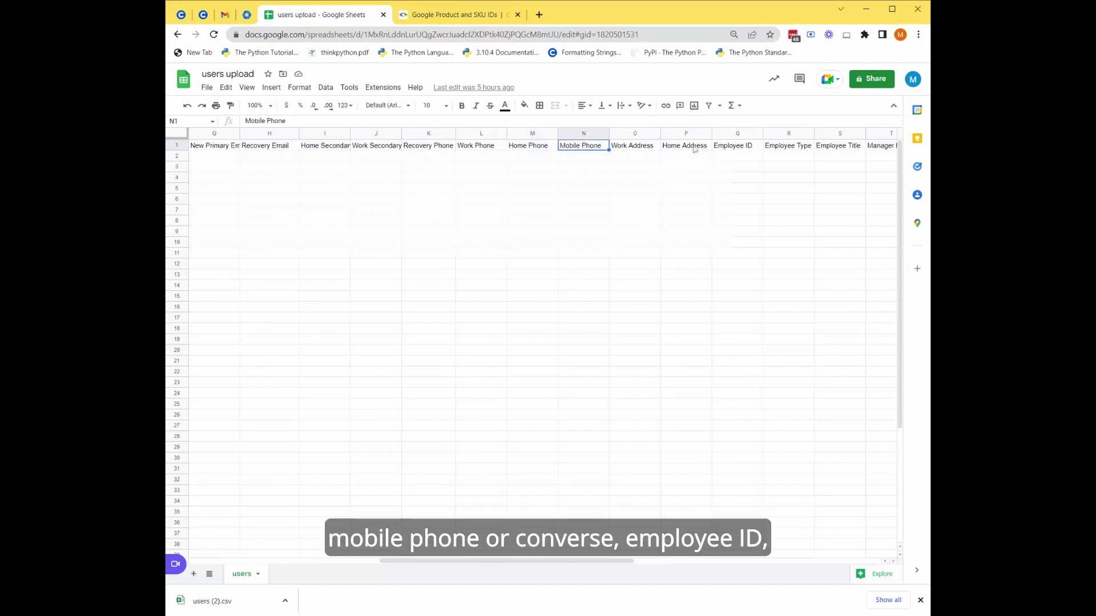
{"action": "left_click", "coordinate": [656, 151]}
{"action": "left_click", "coordinate": [749, 150]}
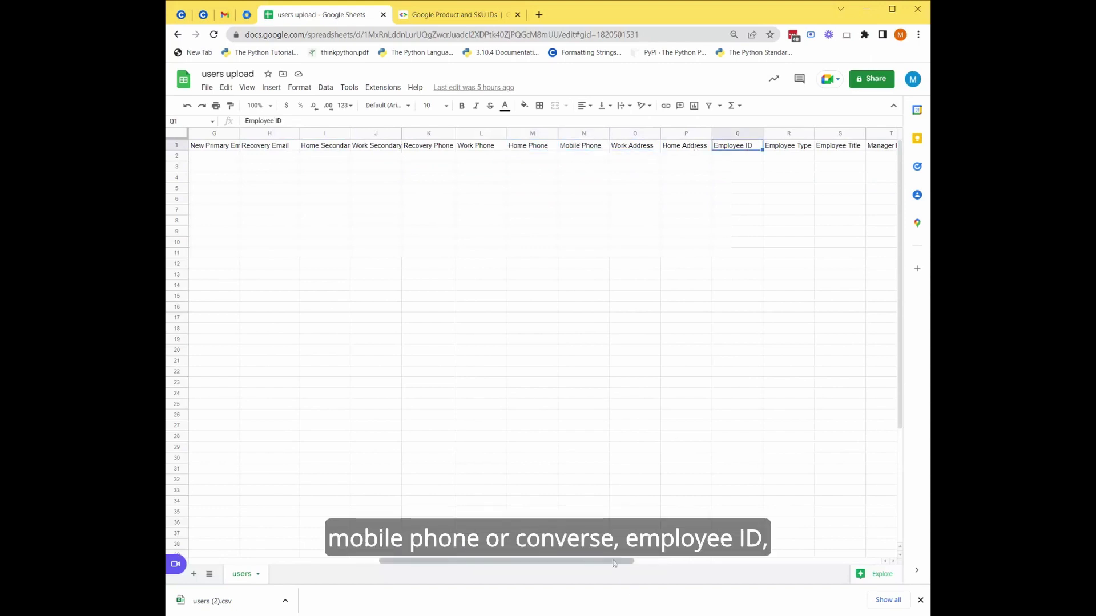
{"action": "scroll", "coordinate": [623, 565], "scroll_direction": "right", "scroll_amount": 5}
{"action": "left_click", "coordinate": [523, 143]}
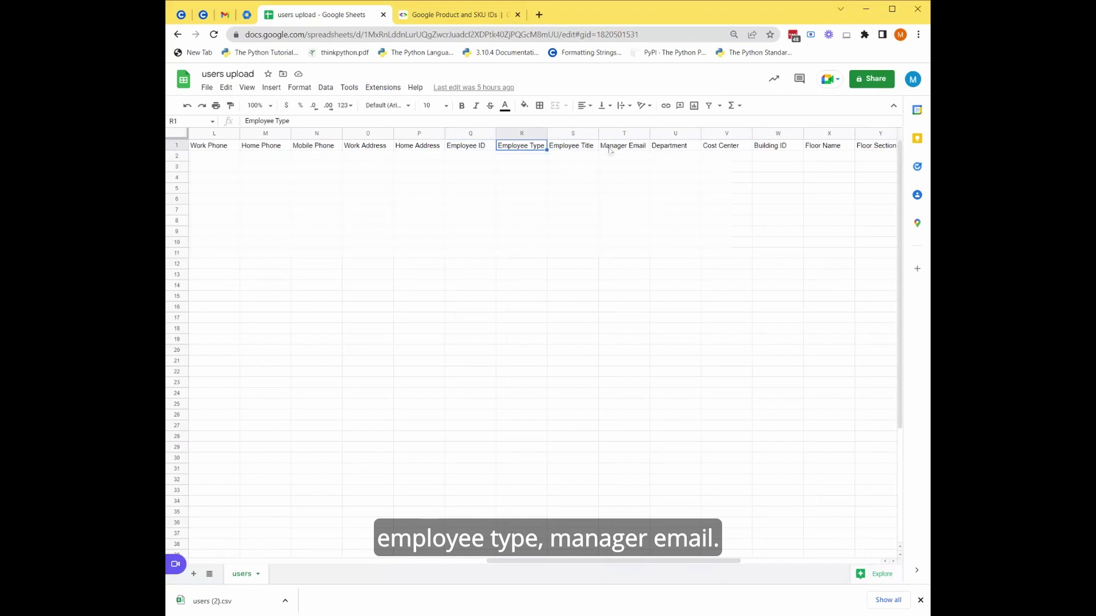
{"action": "left_click", "coordinate": [628, 150]}
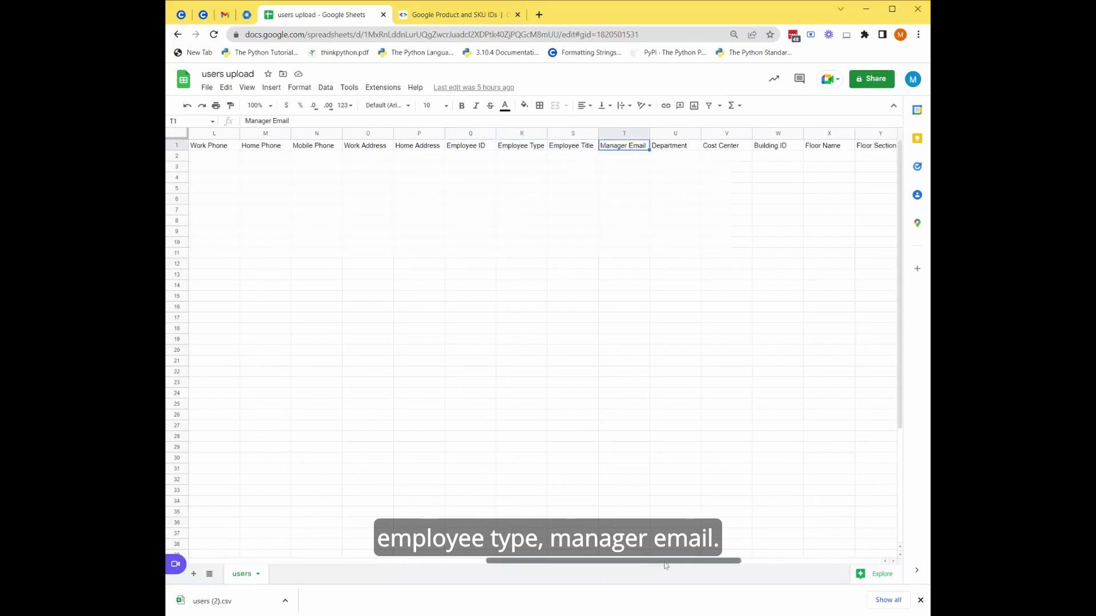
{"action": "scroll", "coordinate": [685, 562], "scroll_direction": "right", "scroll_amount": 5}
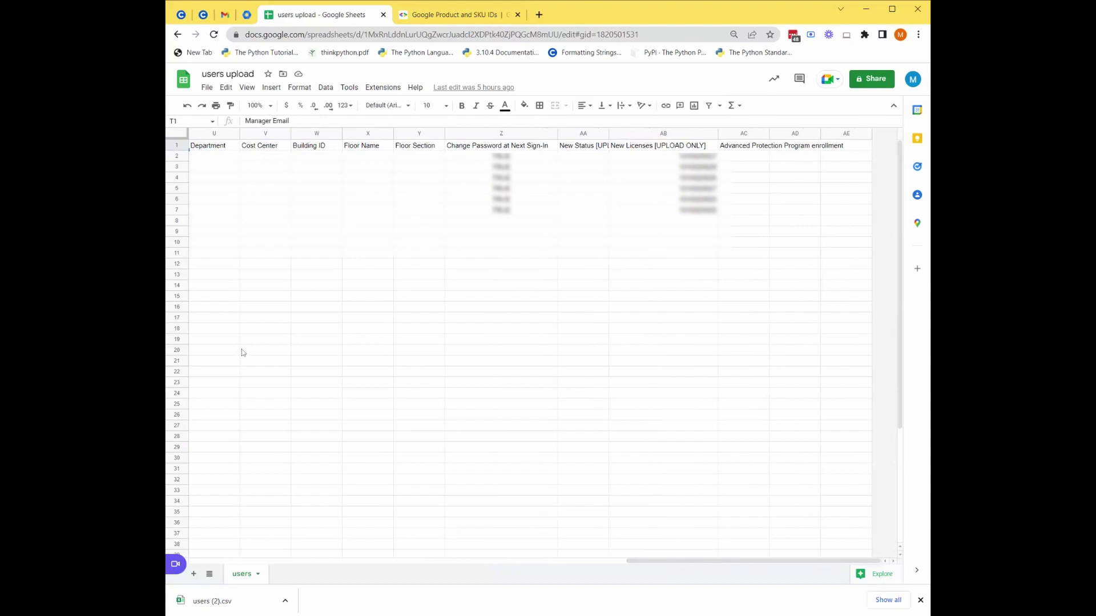
{"action": "left_click", "coordinate": [521, 161]}
{"action": "left_click", "coordinate": [518, 169]}
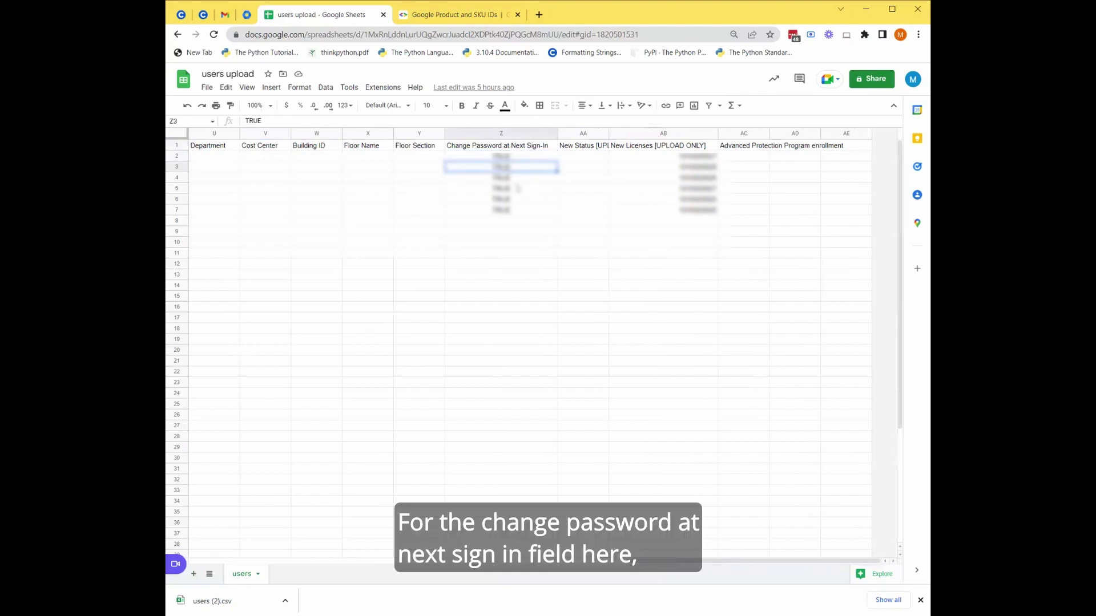
{"action": "left_click", "coordinate": [516, 178]}
{"action": "left_click", "coordinate": [515, 189]}
{"action": "left_click", "coordinate": [514, 200]}
{"action": "left_click", "coordinate": [514, 210]}
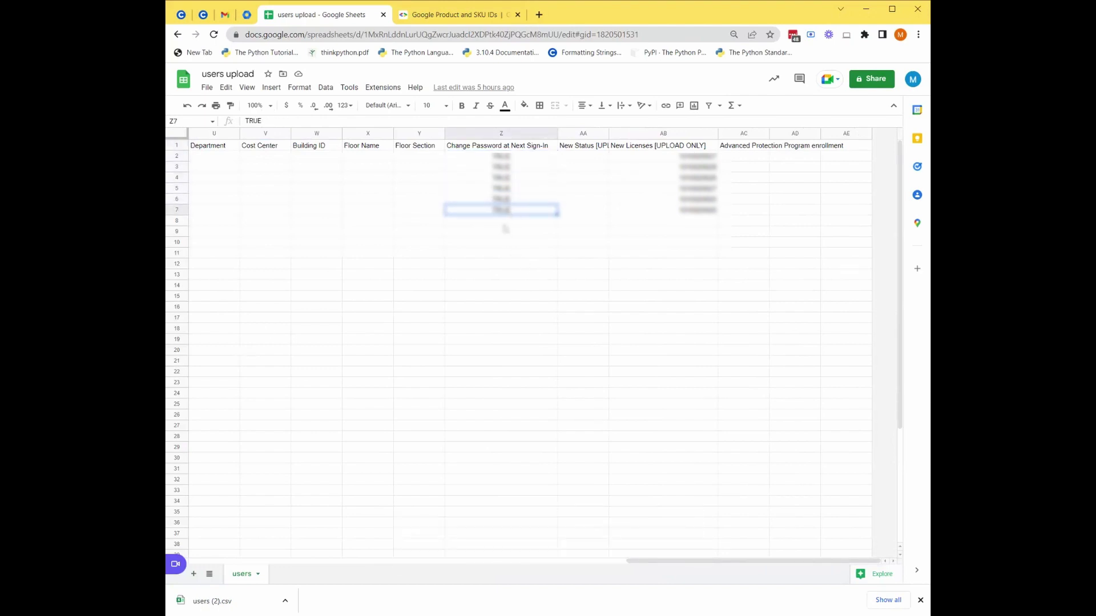
{"action": "left_click", "coordinate": [504, 222]}
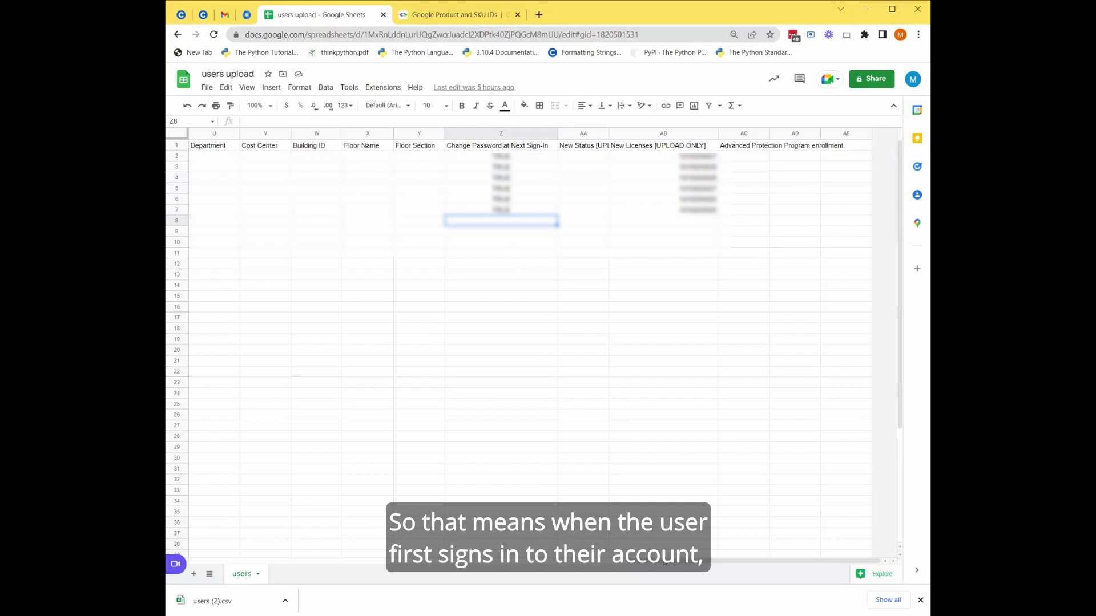
{"action": "left_click_drag", "start_coordinate": [665, 562], "coordinate": [240, 562]}
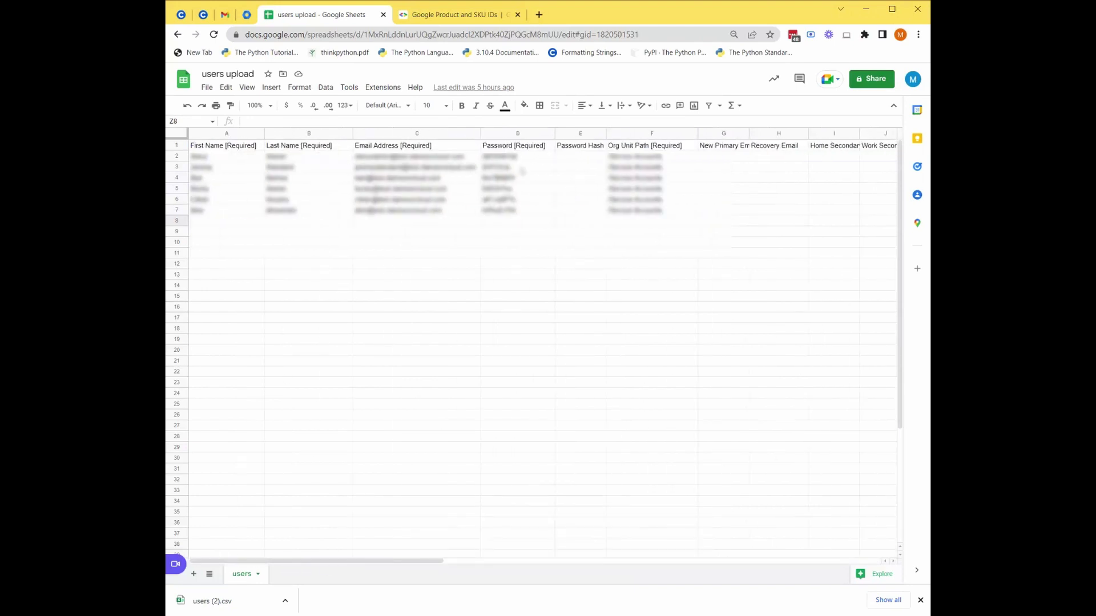
{"action": "left_click_drag", "start_coordinate": [522, 159], "coordinate": [516, 210]}
{"action": "left_click", "coordinate": [581, 211]}
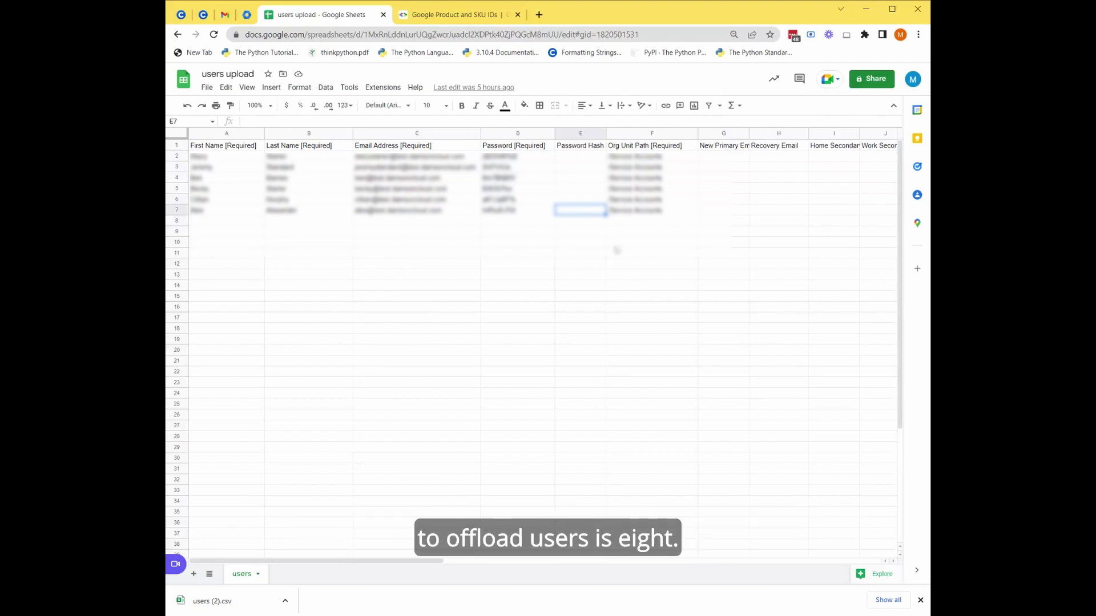
{"action": "left_click", "coordinate": [524, 159]}
{"action": "left_click", "coordinate": [524, 209]}
{"action": "left_click", "coordinate": [514, 156]}
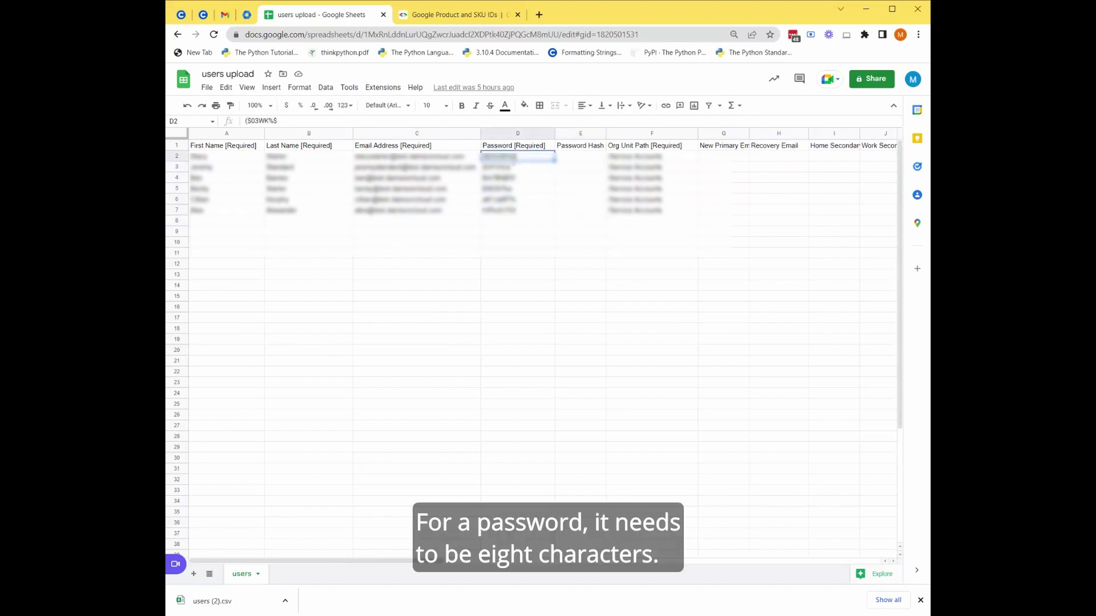
{"action": "left_click", "coordinate": [513, 210]}
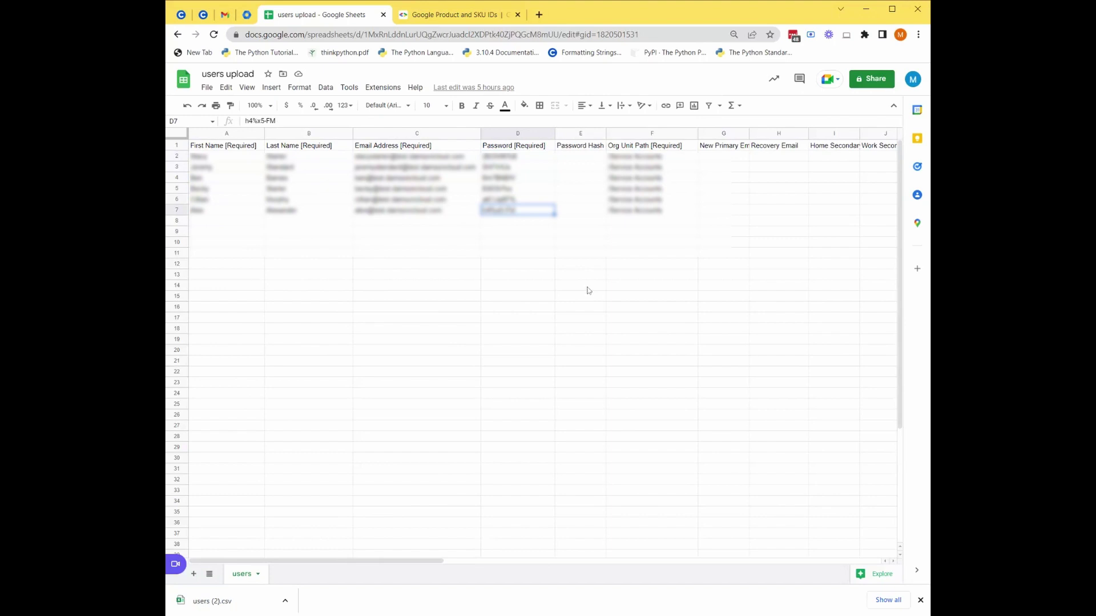
{"action": "left_click_drag", "start_coordinate": [320, 561], "coordinate": [867, 602]}
{"action": "left_click_drag", "start_coordinate": [517, 158], "coordinate": [558, 213]}
{"action": "left_click", "coordinate": [587, 211]}
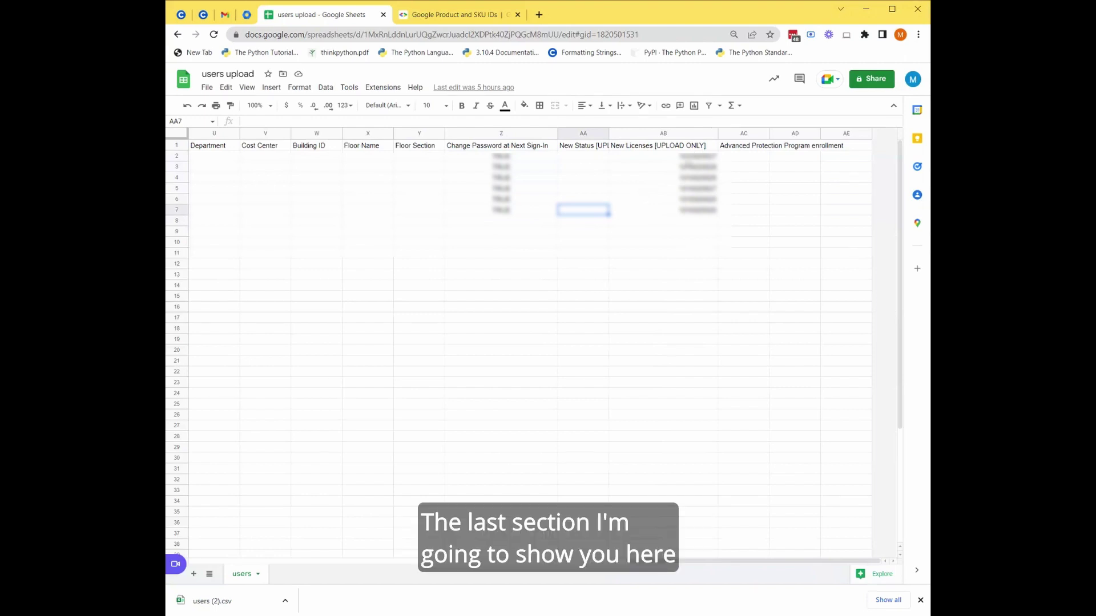
Step: Highlight and step through the six license SKU numbers in AB2:AB7, then bring up the SKU IDs reference page
{"action": "left_click_drag", "start_coordinate": [698, 156], "coordinate": [703, 211]}
{"action": "left_click", "coordinate": [741, 215]}
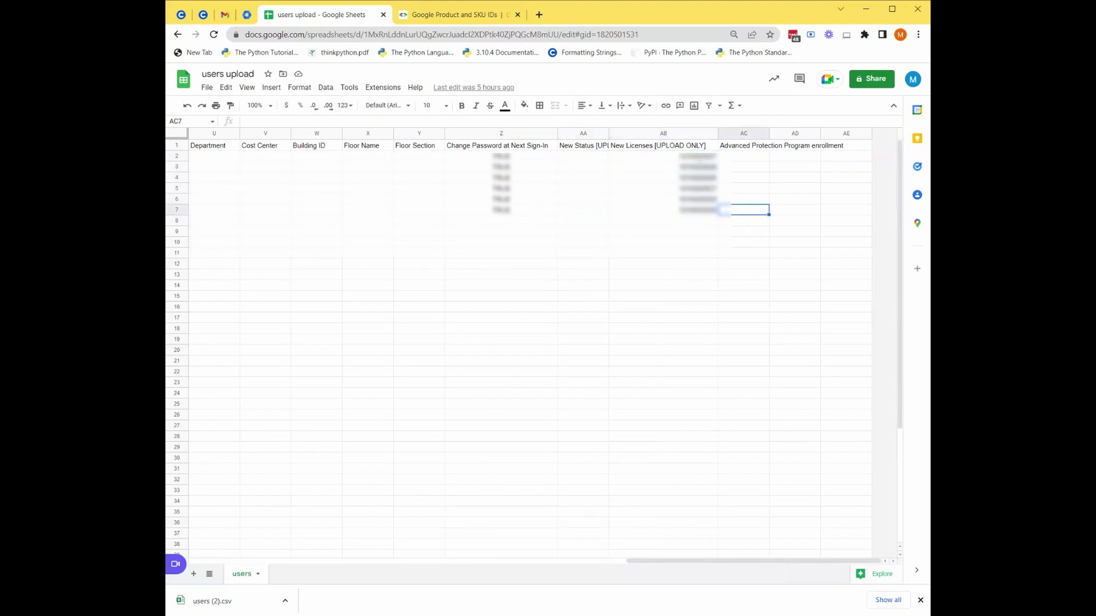
{"action": "left_click_drag", "start_coordinate": [697, 156], "coordinate": [711, 211]}
{"action": "left_click", "coordinate": [761, 219]}
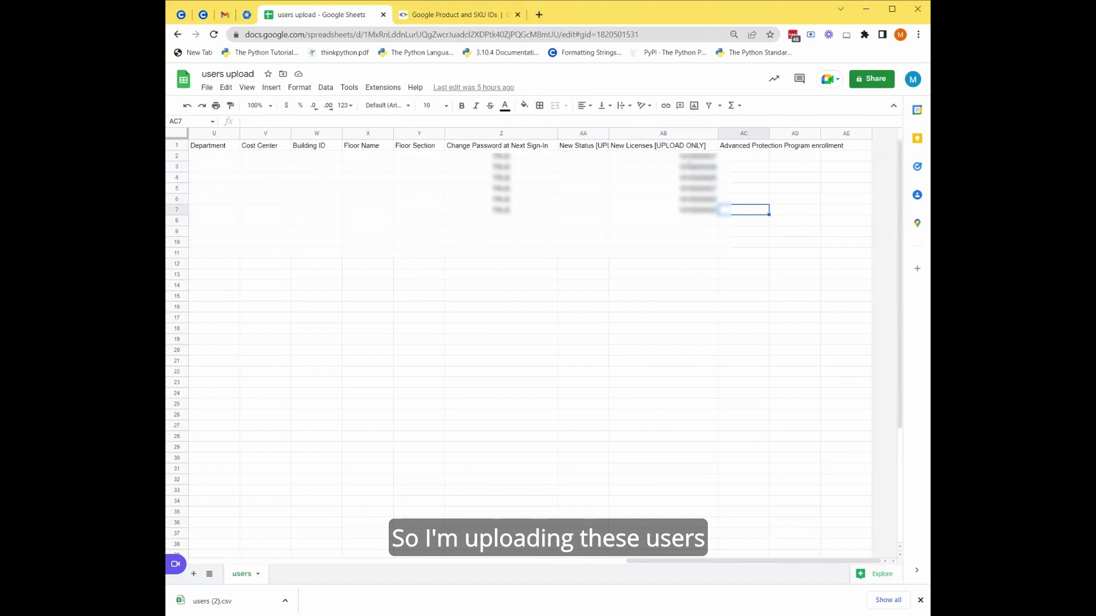
{"action": "left_click_drag", "start_coordinate": [698, 156], "coordinate": [708, 210]}
{"action": "left_click", "coordinate": [747, 210]}
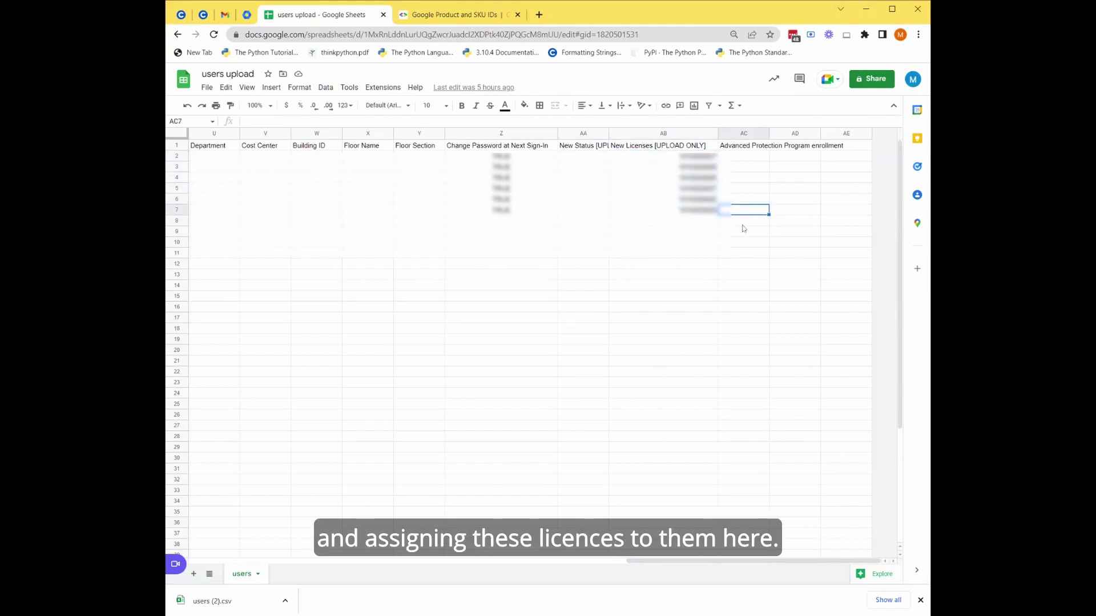
{"action": "left_click", "coordinate": [697, 155]}
{"action": "key", "text": "Down"}
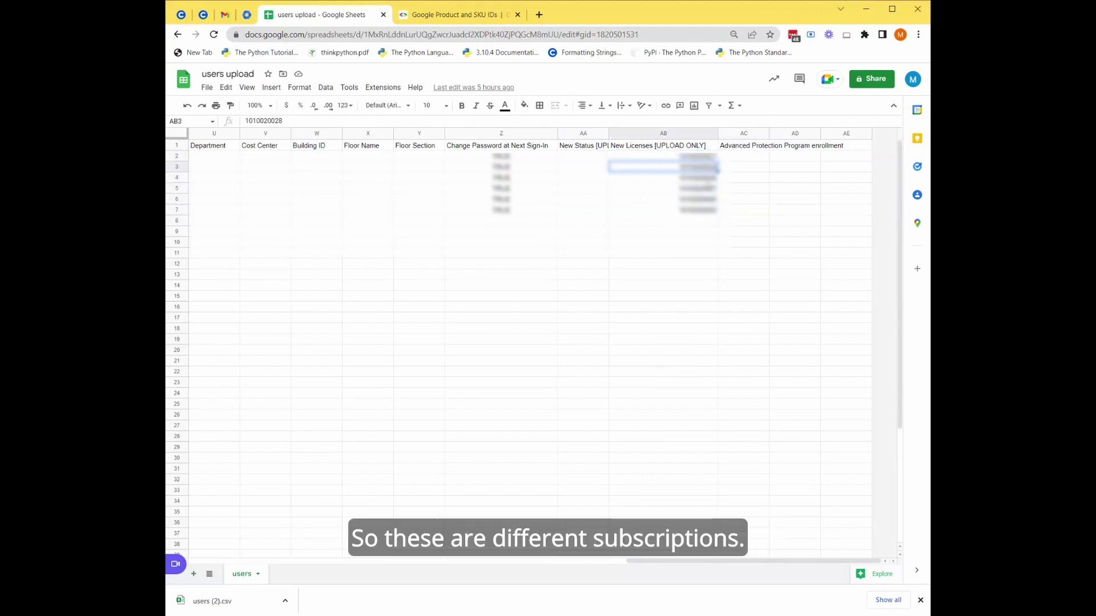
{"action": "key", "text": "Down"}
{"action": "key", "text": "Down"}
{"action": "key", "text": "Down"}
{"action": "key", "text": "Down"}
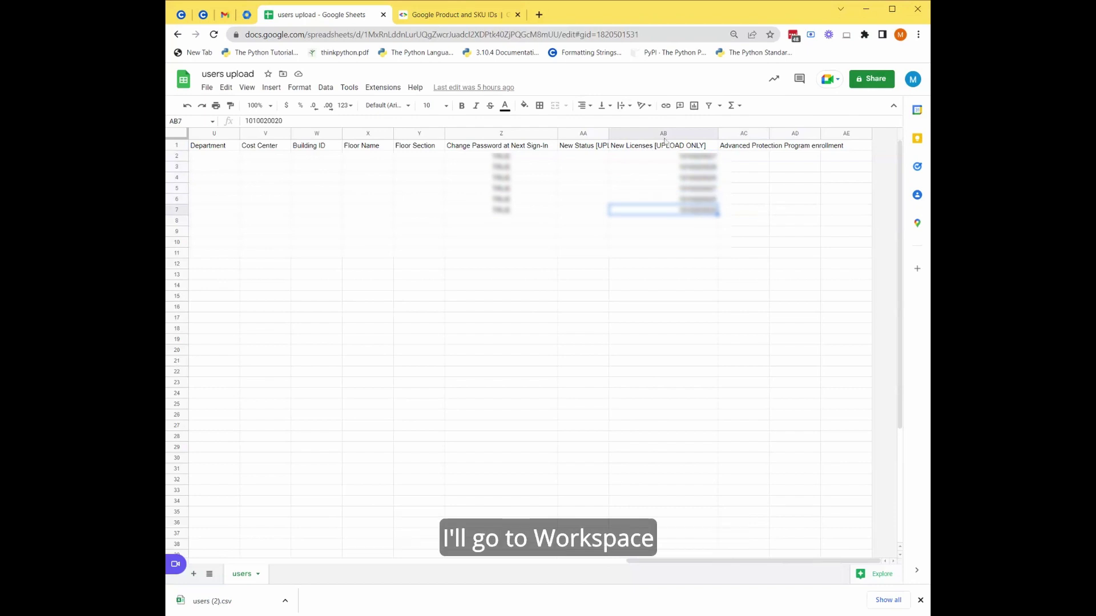
{"action": "left_click", "coordinate": [452, 16]}
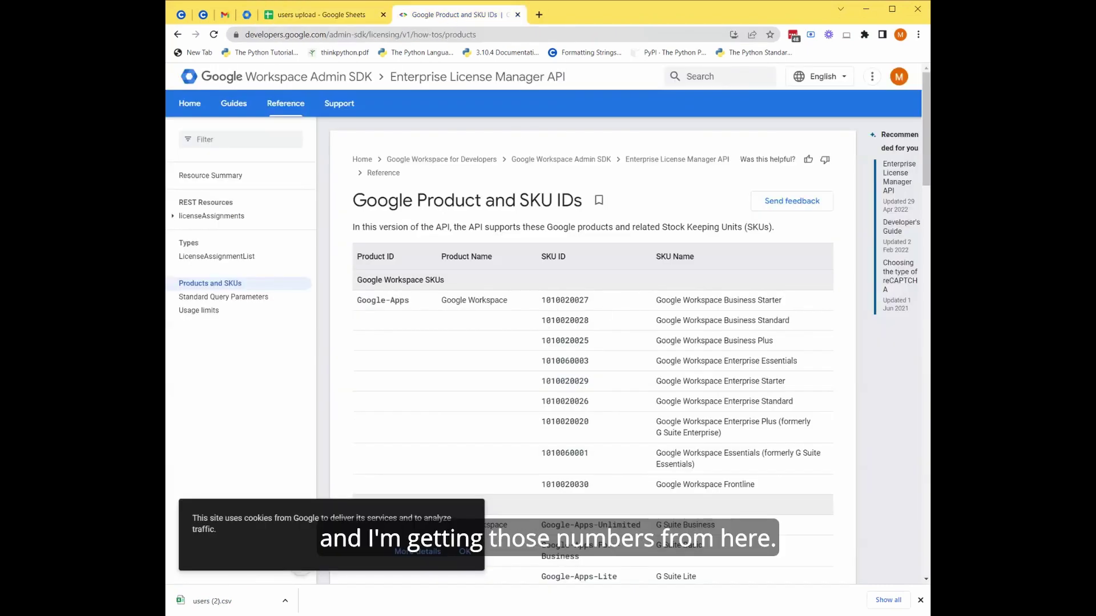
Step: Scroll to the Google Workspace rows of the SKU table and highlight their SKU IDs and names
{"action": "scroll", "coordinate": [585, 319], "scroll_direction": "down", "scroll_amount": 1}
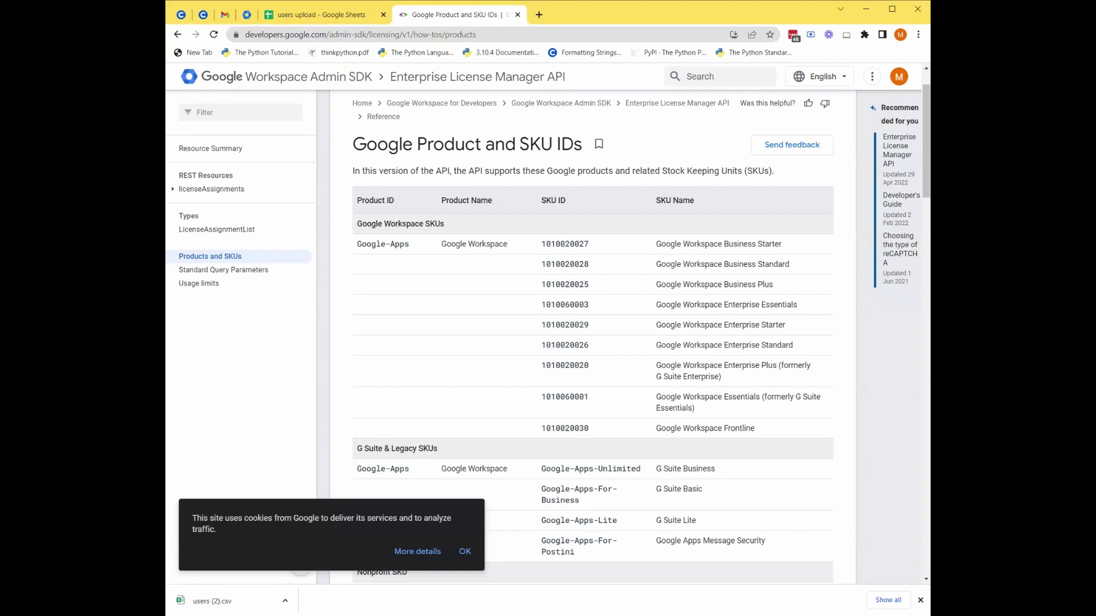
{"action": "left_click_drag", "start_coordinate": [540, 244], "coordinate": [630, 364]}
{"action": "left_click", "coordinate": [631, 364]}
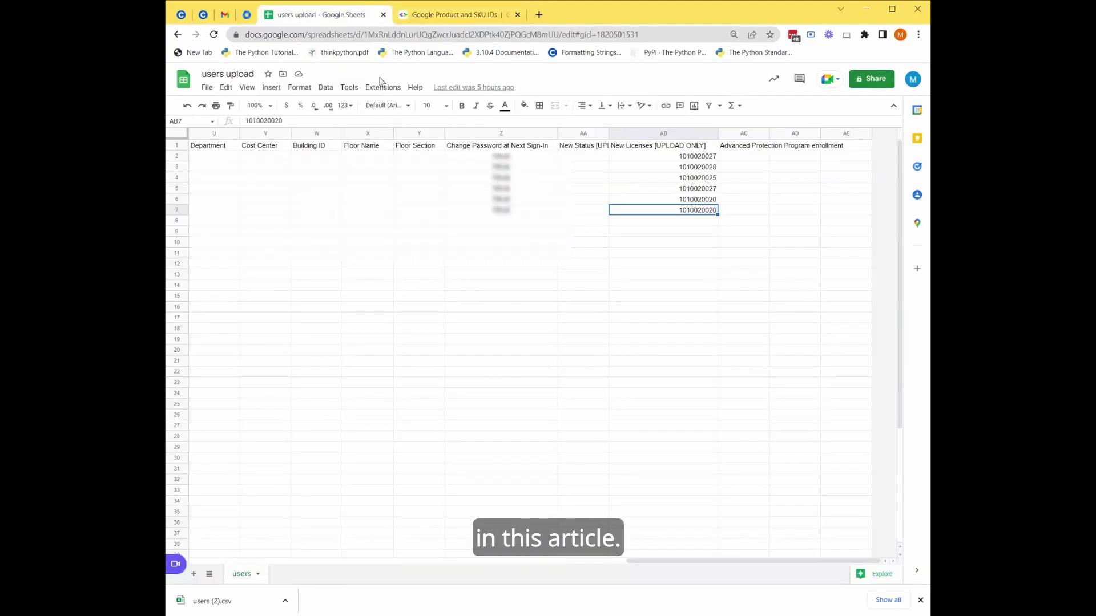
Step: Highlight the six license SKU numbers in the sheet once more
{"action": "left_click_drag", "start_coordinate": [690, 160], "coordinate": [699, 211]}
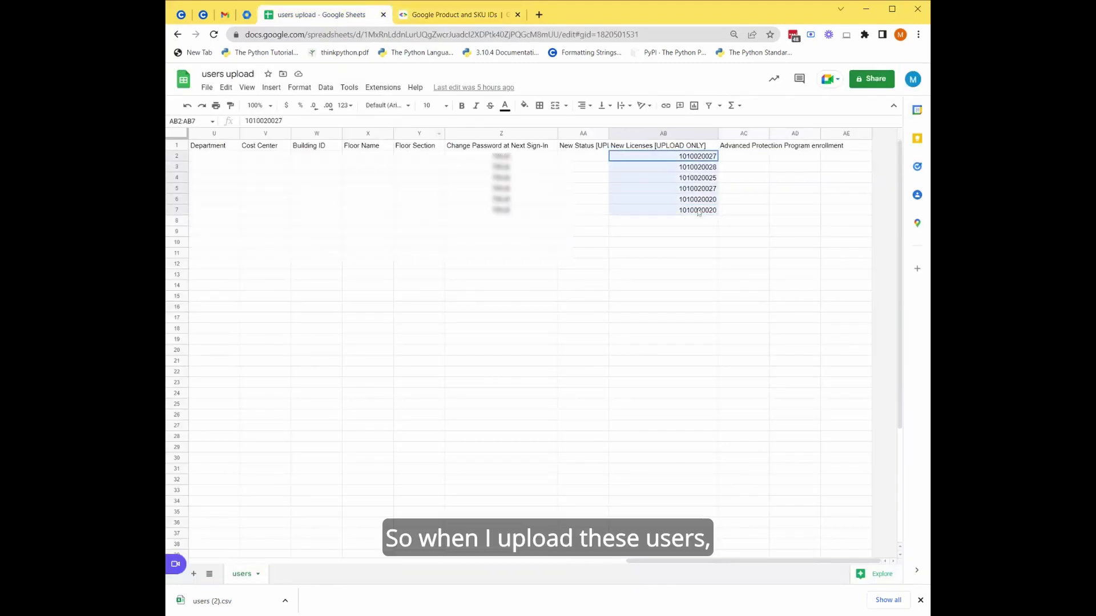
{"action": "left_click", "coordinate": [745, 213]}
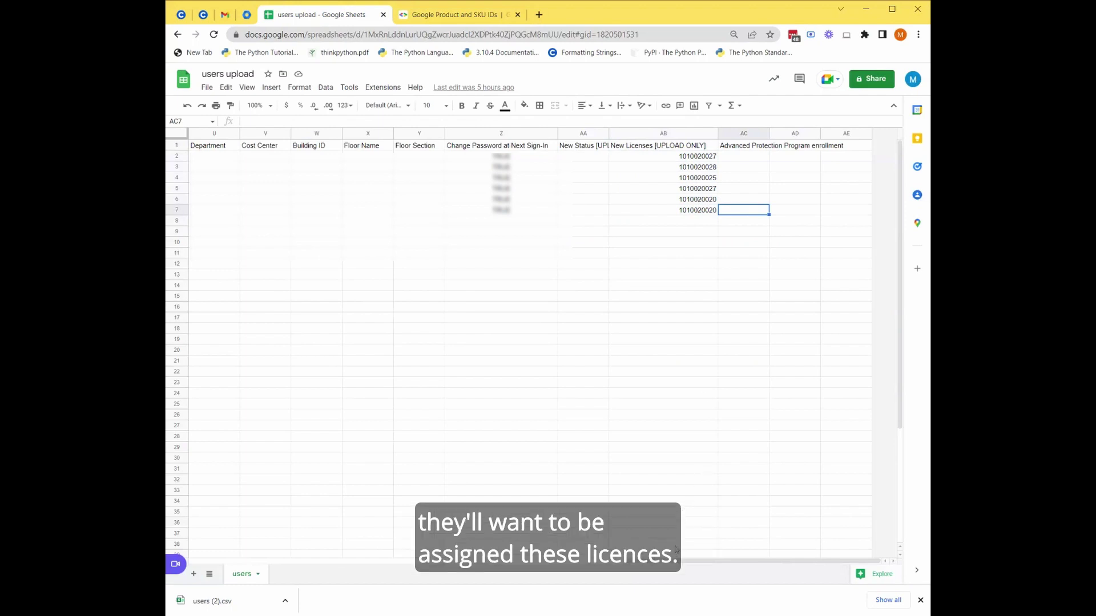
{"action": "left_click_drag", "start_coordinate": [685, 560], "coordinate": [247, 560]}
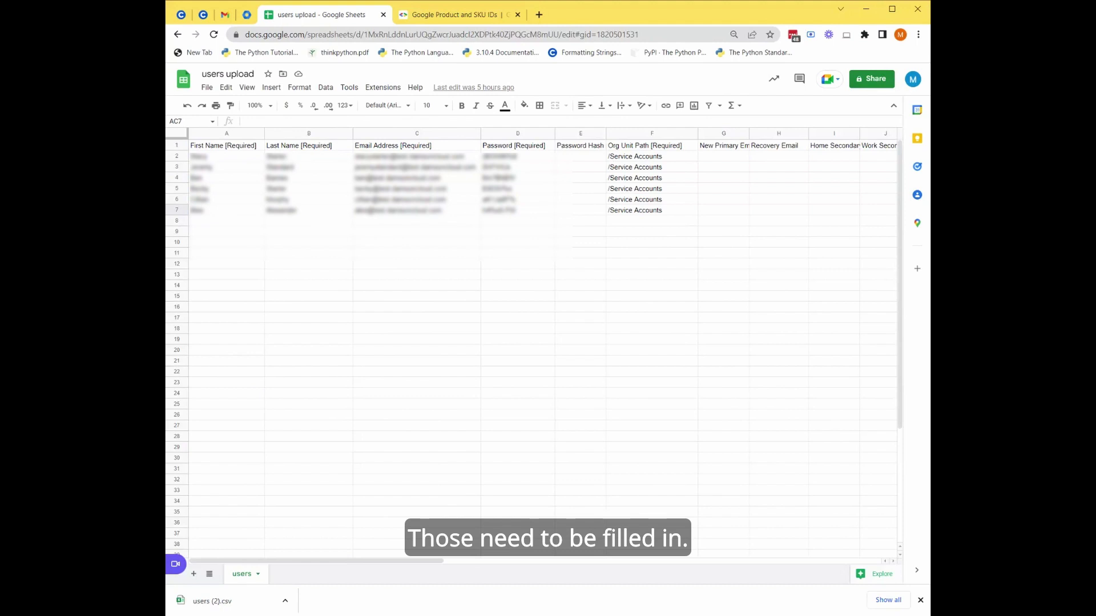
Step: Export the sheet via File > Download > Comma Separated Values (.csv) and return to the Admin console
{"action": "left_click", "coordinate": [206, 87]}
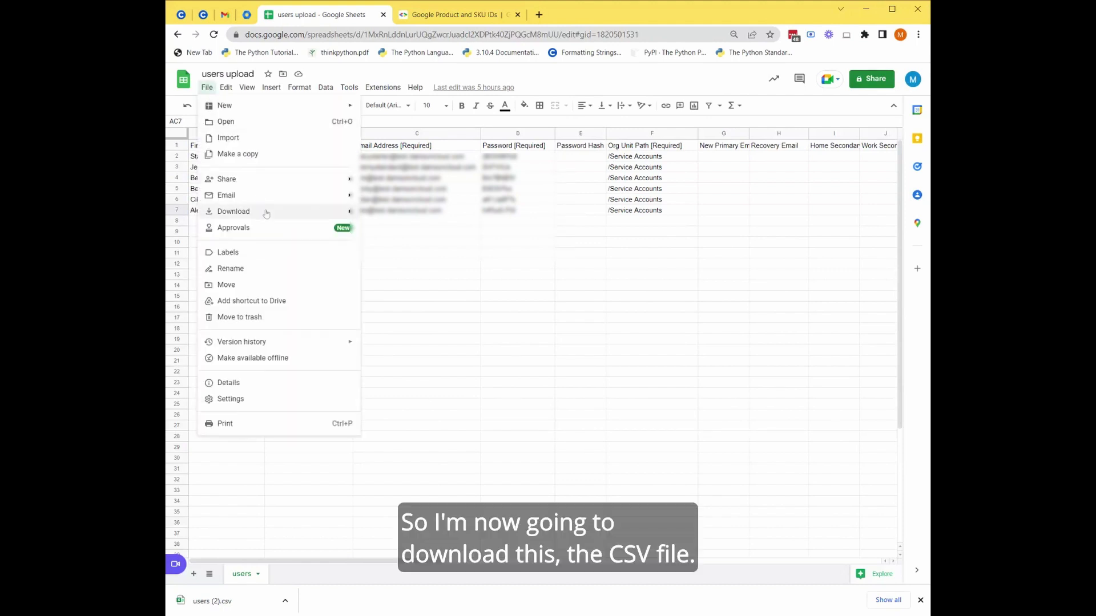
{"action": "mouse_move", "coordinate": [266, 214]}
{"action": "left_click", "coordinate": [429, 284]}
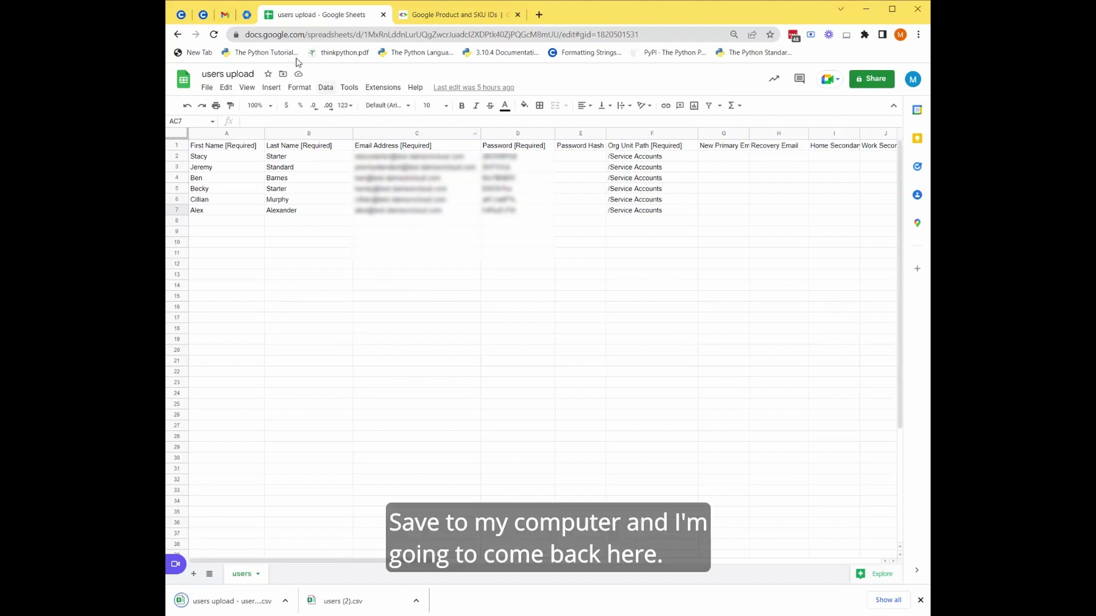
{"action": "left_click", "coordinate": [247, 14]}
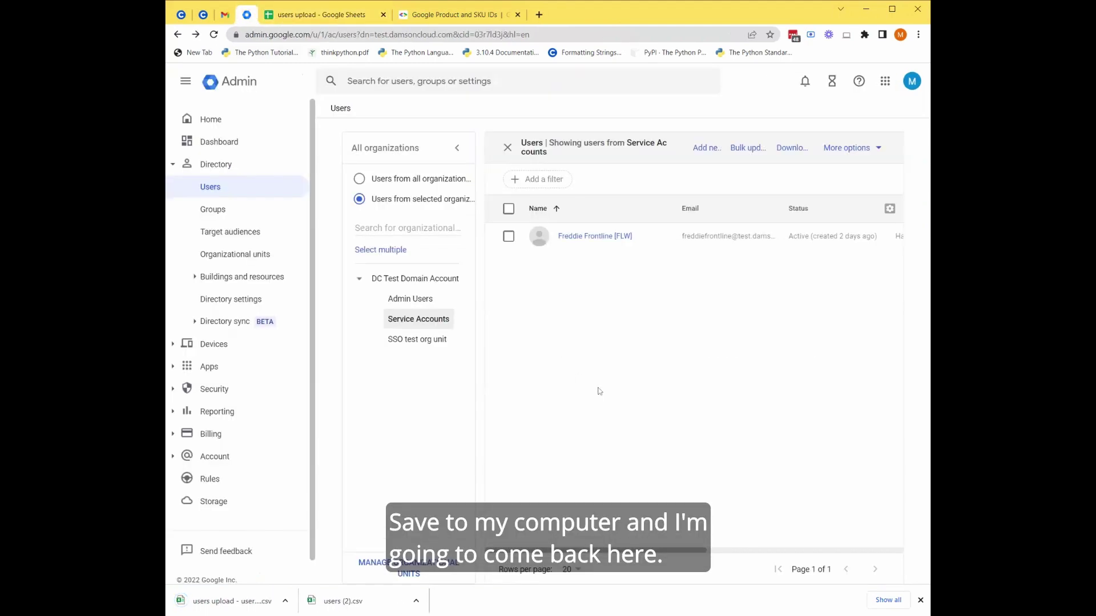
Step: Attach users upload - users (1).csv in Bulk update users and upload it
{"action": "left_click", "coordinate": [747, 152]}
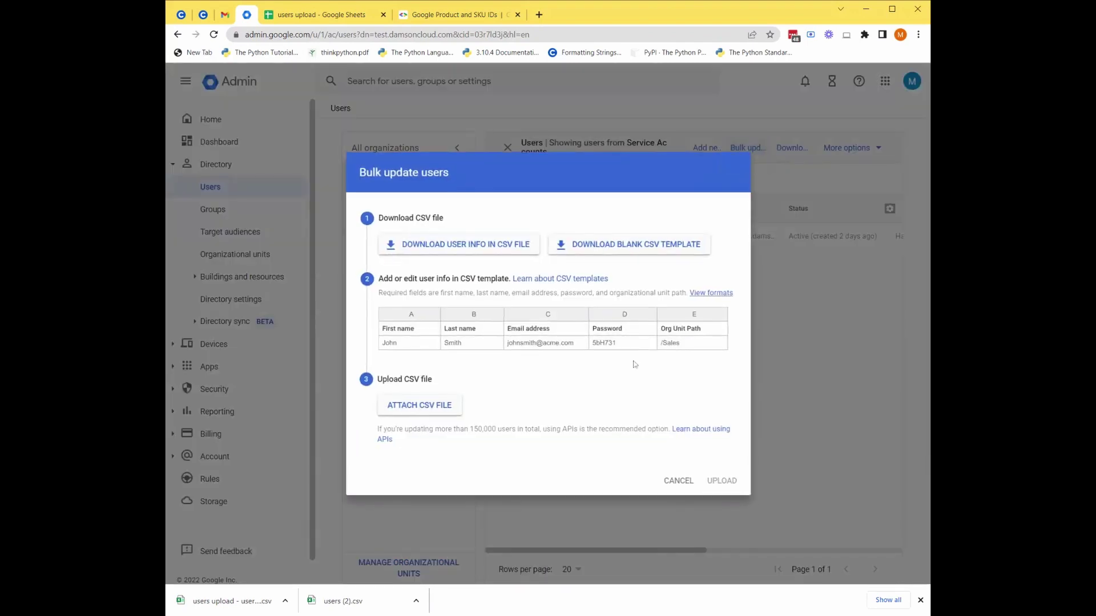
{"action": "left_click", "coordinate": [423, 406]}
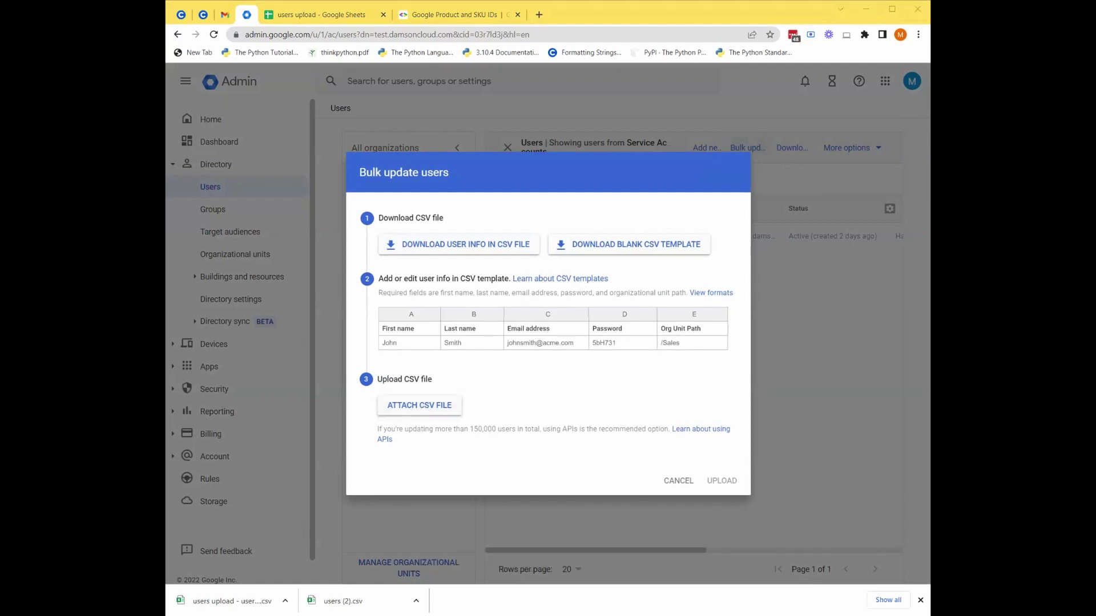
{"action": "key", "text": "Return"}
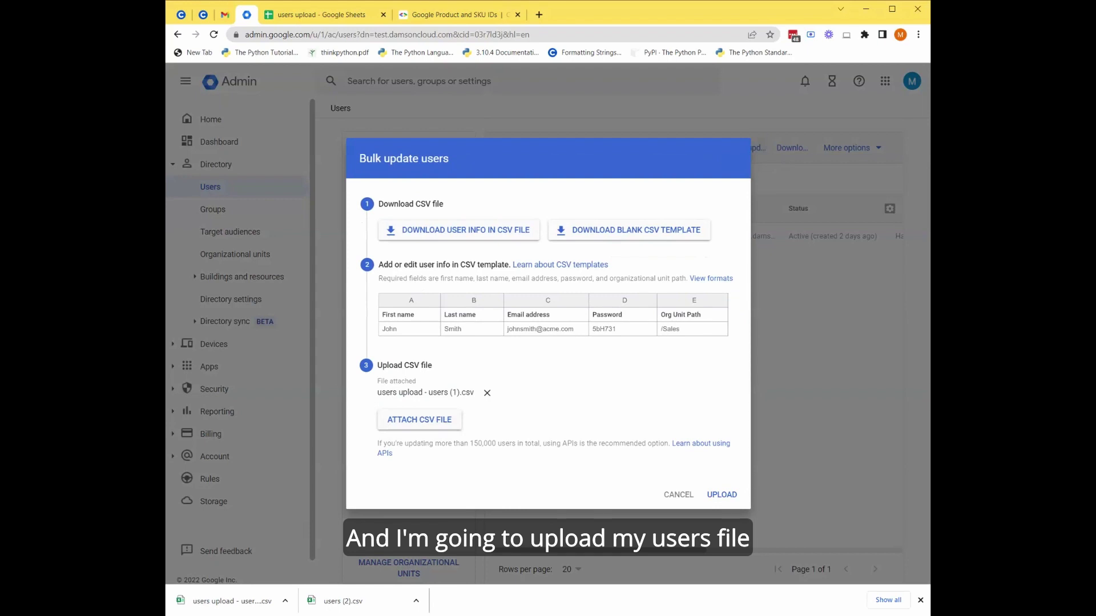
{"action": "left_click", "coordinate": [726, 498]}
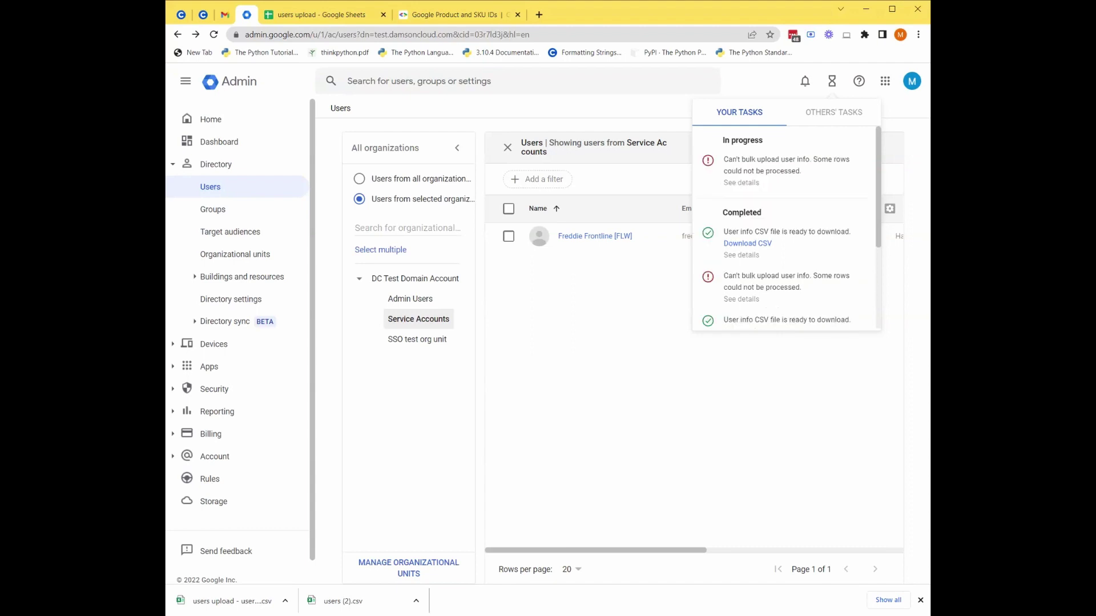
Step: Close the task panel, reload the page and filter to Service Accounts to show the six new users
{"action": "left_click", "coordinate": [832, 80]}
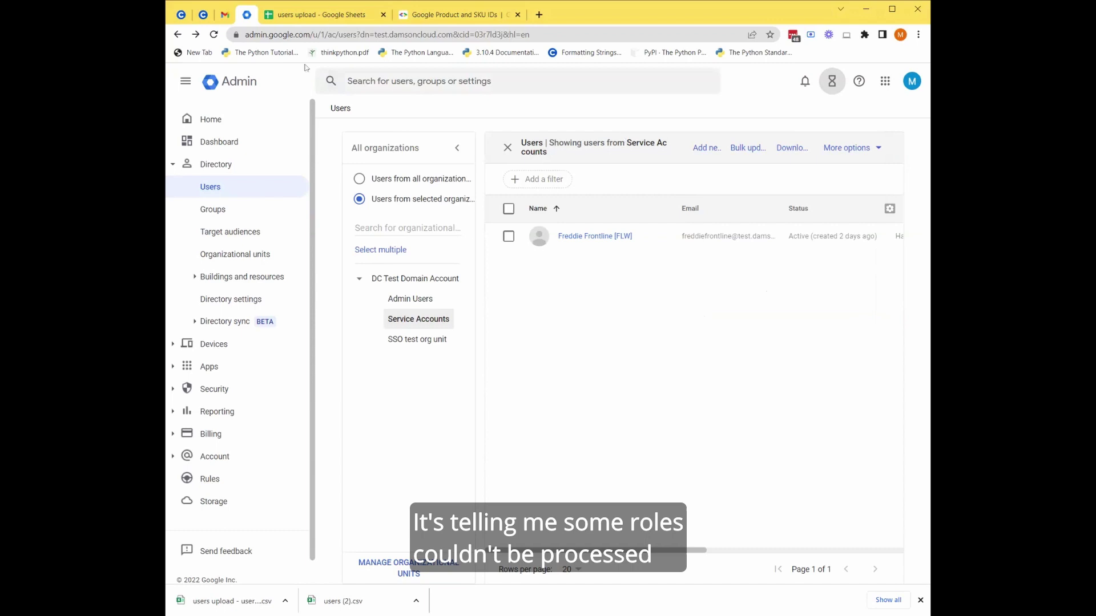
{"action": "left_click", "coordinate": [214, 36]}
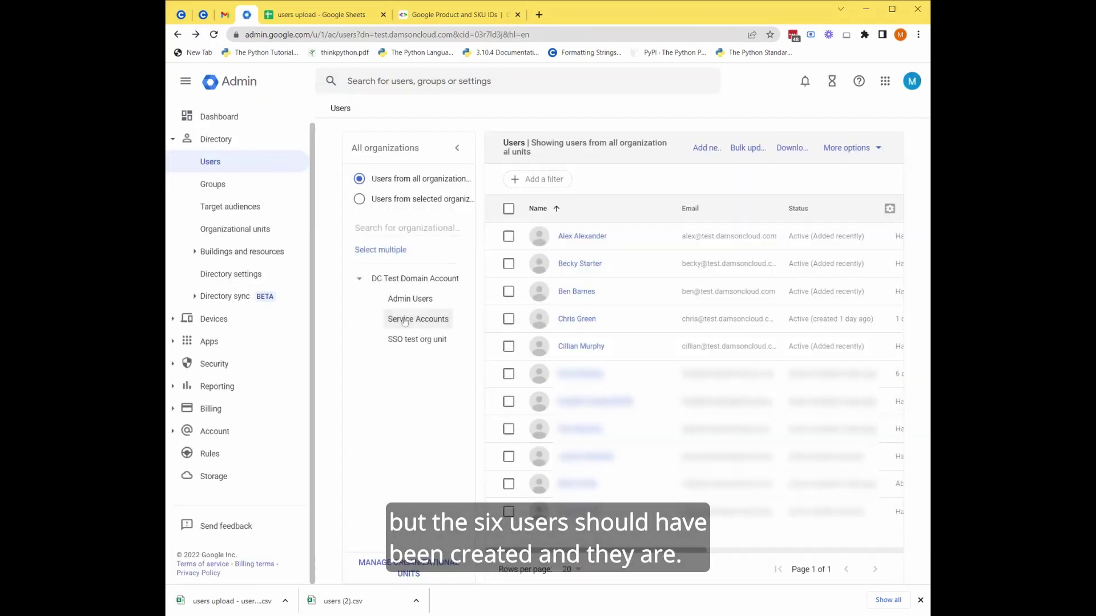
{"action": "left_click", "coordinate": [418, 318]}
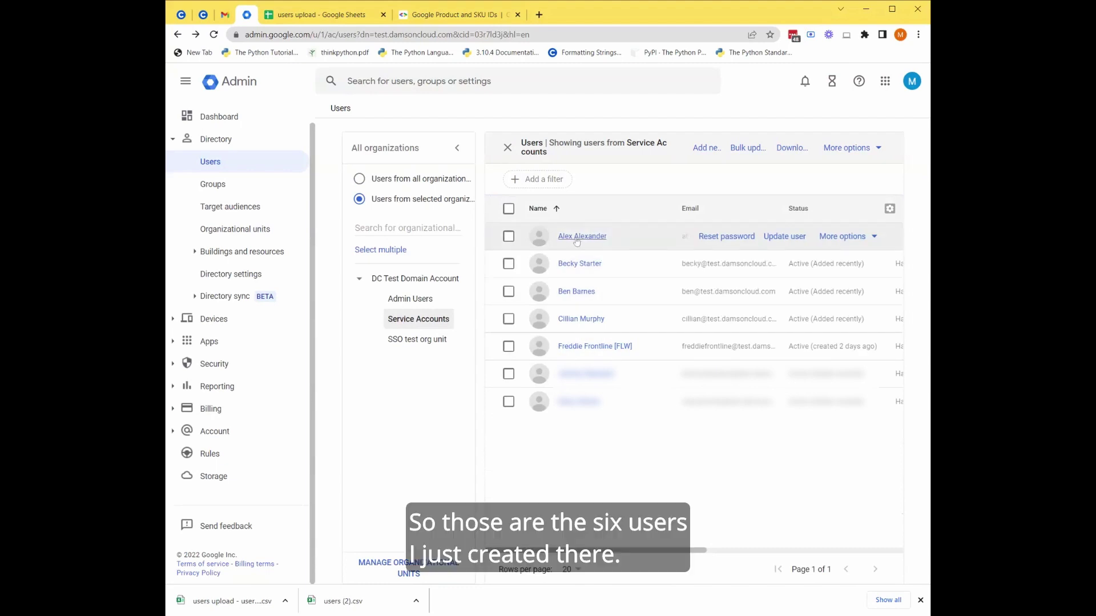